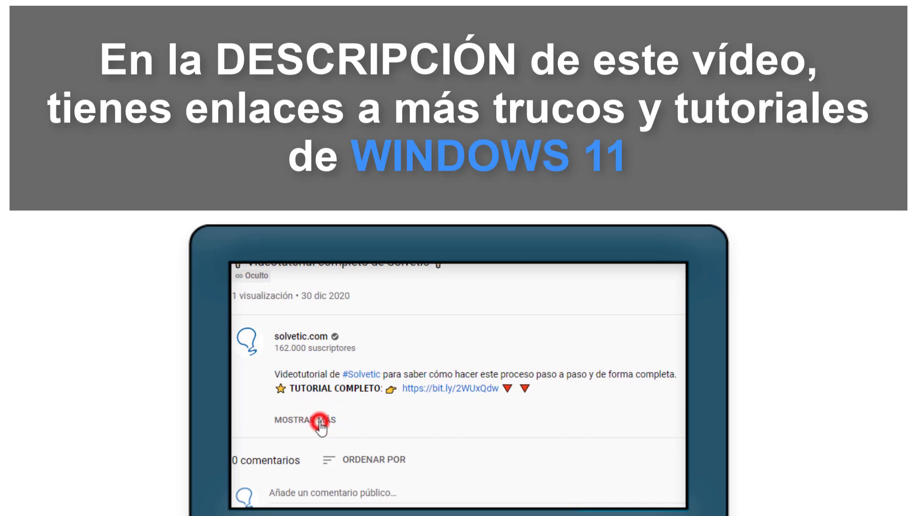
{"action": "left_click", "coordinate": [319, 422]}
{"action": "scroll", "coordinate": [322, 420], "scroll_direction": "down", "scroll_amount": 2}
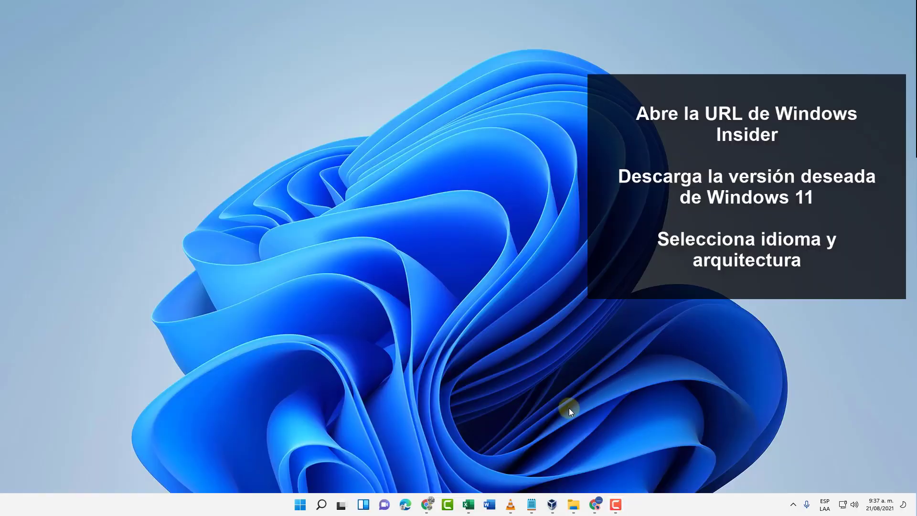
Switch to Chrome's Windows Insider Preview Downloads page and confirm the edition Windows 11 Insider Preview (Dev Channel) - Build 22000.132.
{"action": "left_click", "coordinate": [596, 507]}
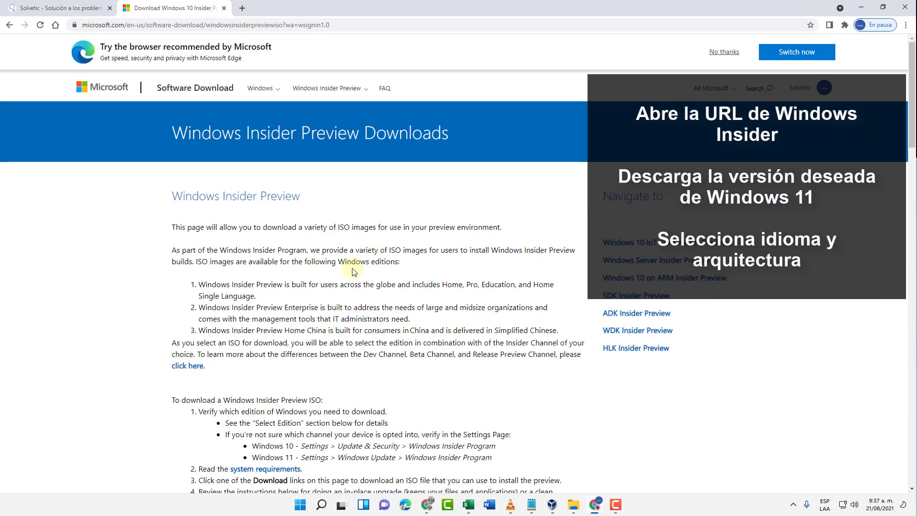
{"action": "scroll", "coordinate": [354, 272], "scroll_direction": "down", "scroll_amount": 9}
{"action": "scroll", "coordinate": [352, 272], "scroll_direction": "down", "scroll_amount": 15}
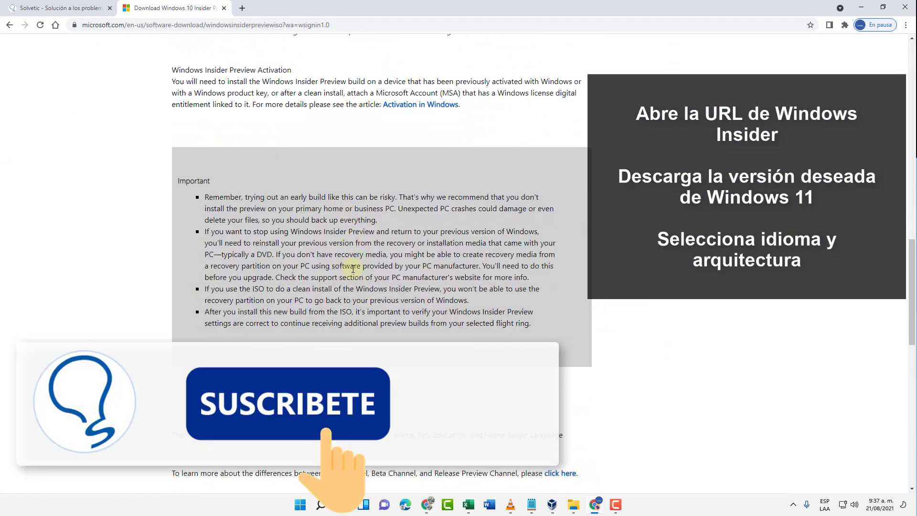
{"action": "left_click", "coordinate": [315, 227]}
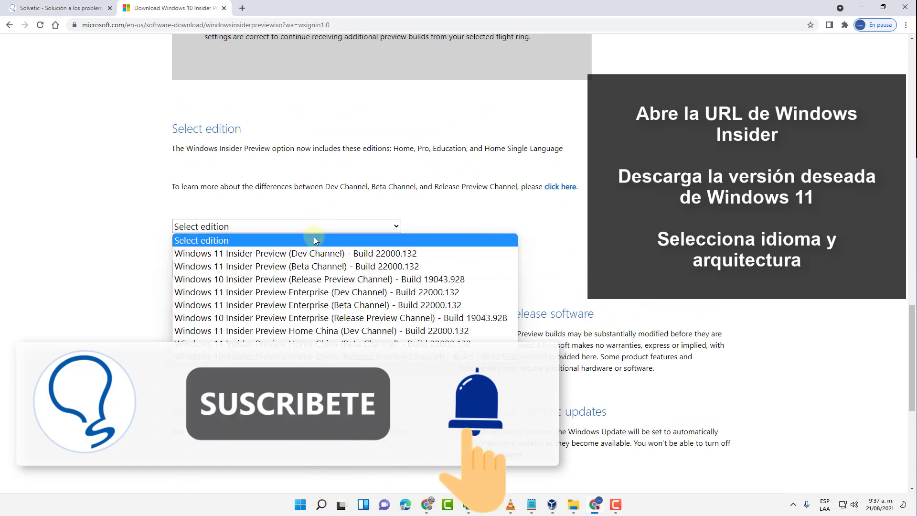
{"action": "left_click", "coordinate": [315, 254]}
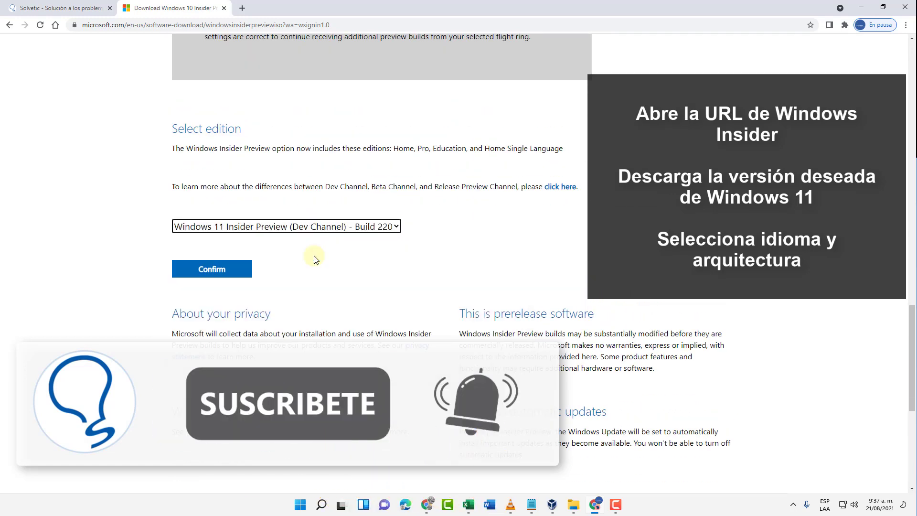
{"action": "left_click", "coordinate": [224, 272]}
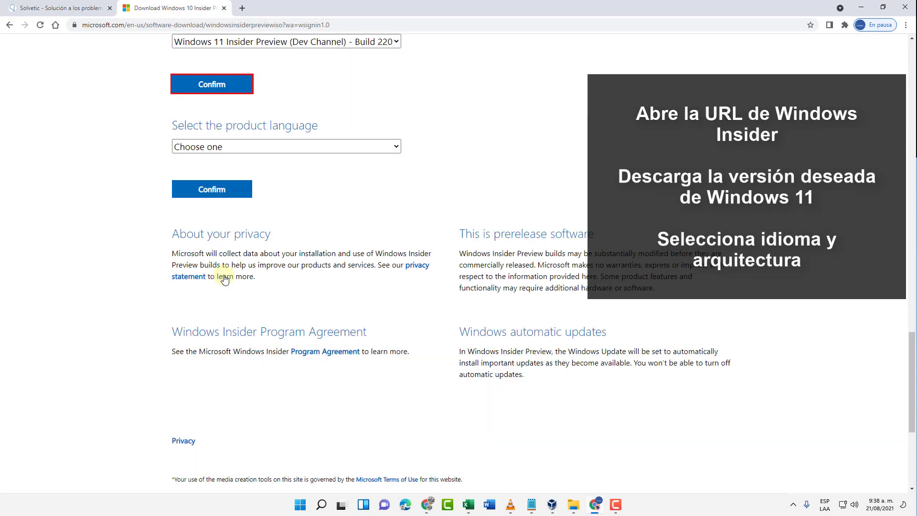
Confirm Spanish as the product language to generate the ISO download link, and close the browser.
{"action": "left_click", "coordinate": [285, 147]}
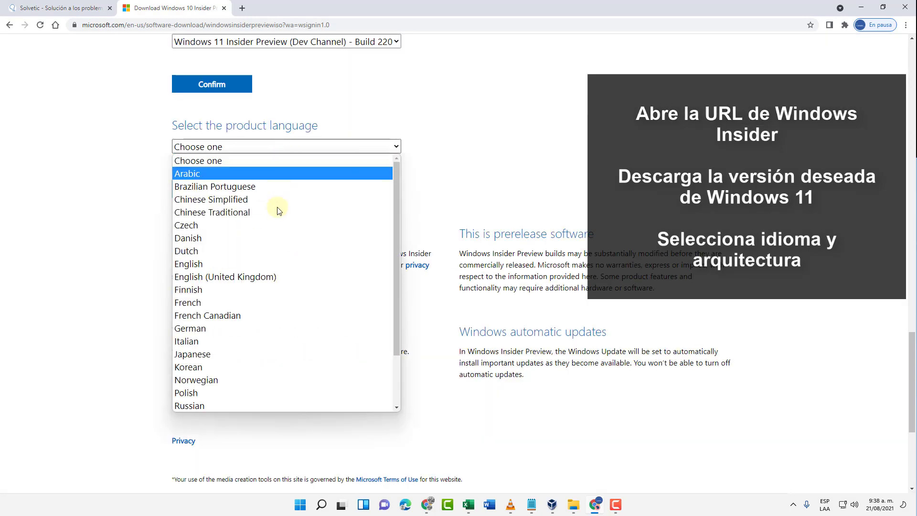
{"action": "scroll", "coordinate": [240, 368], "scroll_direction": "down", "scroll_amount": 2}
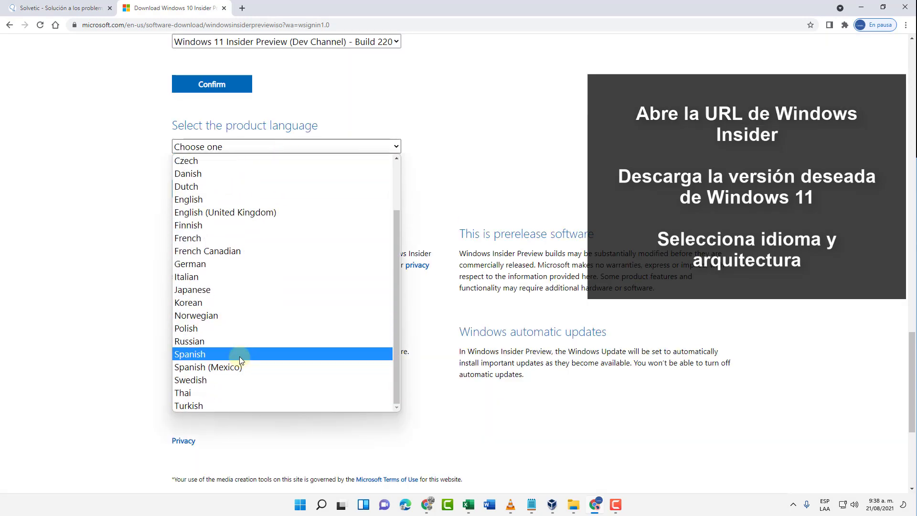
{"action": "left_click", "coordinate": [240, 357]}
{"action": "left_click", "coordinate": [210, 190]}
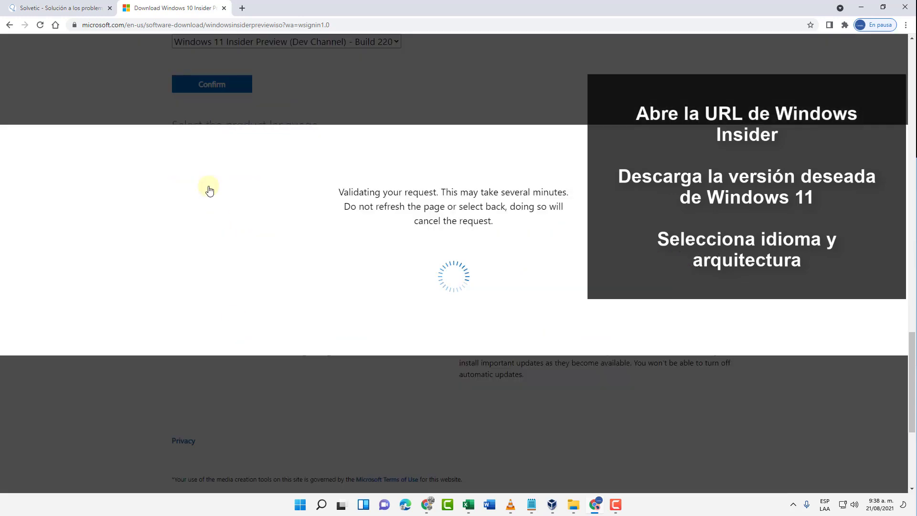
{"action": "scroll", "coordinate": [213, 184], "scroll_direction": "up", "scroll_amount": 3}
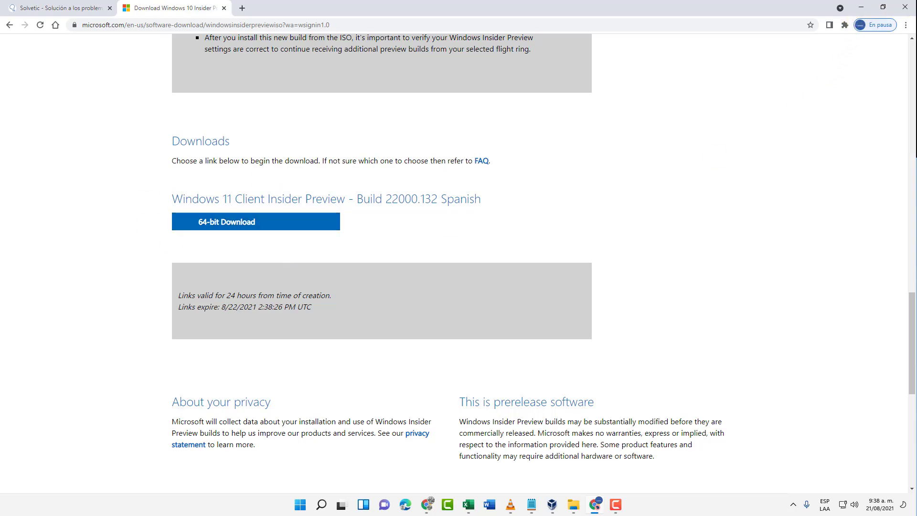
{"action": "left_click", "coordinate": [905, 7]}
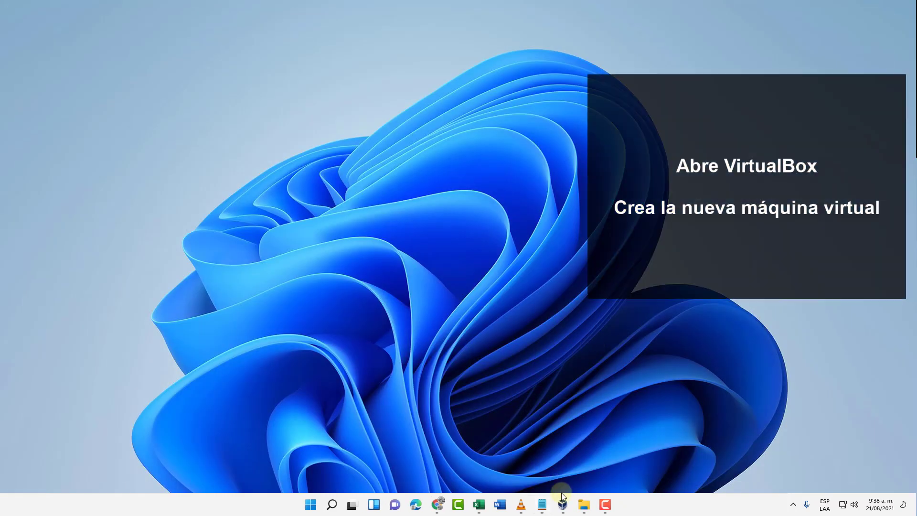
Switch to VirtualBox and start a new virtual machine named Windows 11 in F:\VMs\VirtualBox, with version Windows 10 (64-bit).
{"action": "left_click", "coordinate": [563, 505]}
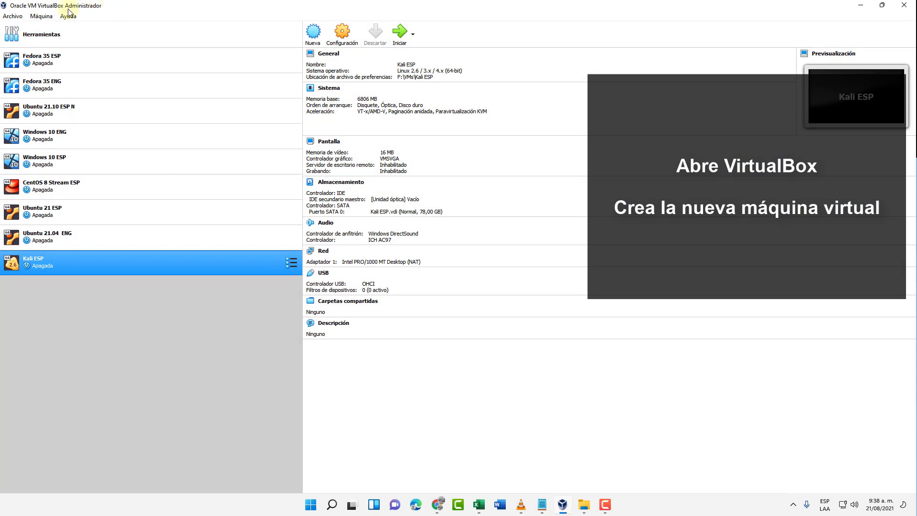
{"action": "left_click", "coordinate": [45, 19]}
{"action": "left_click", "coordinate": [48, 27]}
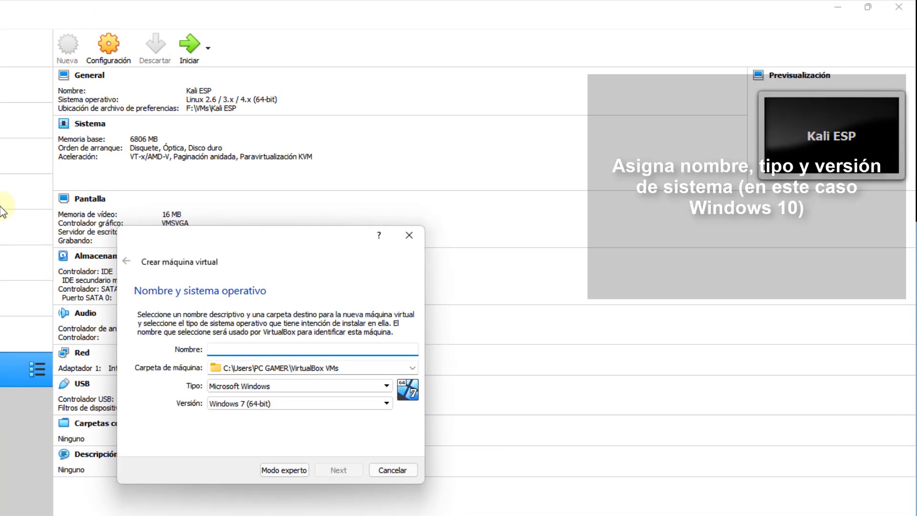
{"action": "type", "text": "Windows 11"}
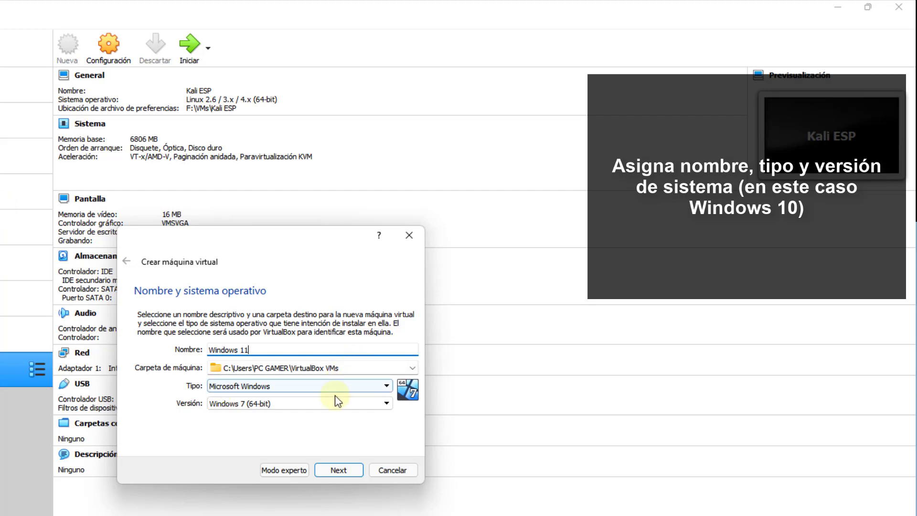
{"action": "left_click", "coordinate": [373, 403]}
{"action": "scroll", "coordinate": [276, 474], "scroll_direction": "down", "scroll_amount": 3}
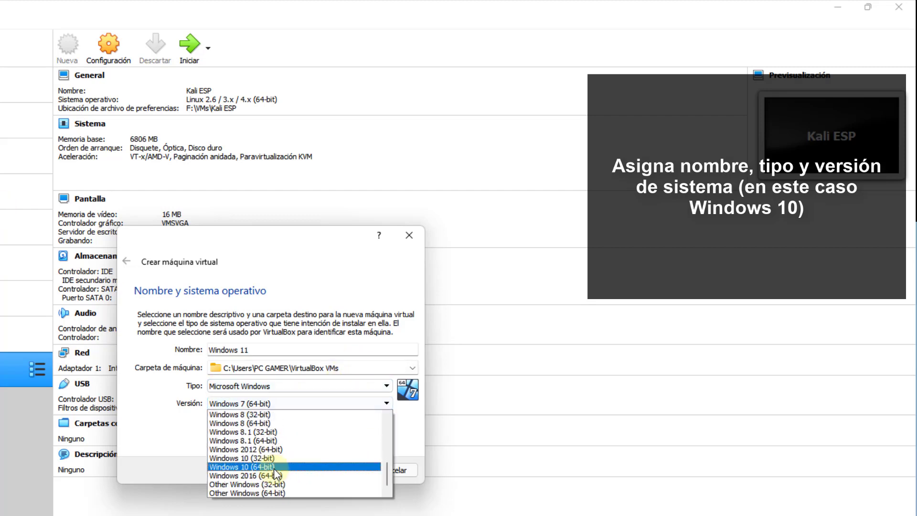
{"action": "left_click", "coordinate": [276, 475]}
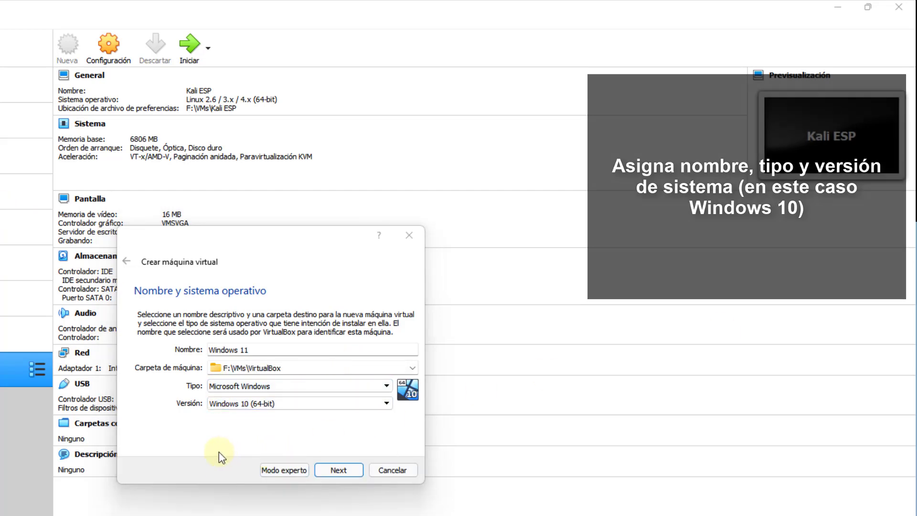
{"action": "left_click", "coordinate": [338, 470]}
{"action": "left_click", "coordinate": [340, 468]}
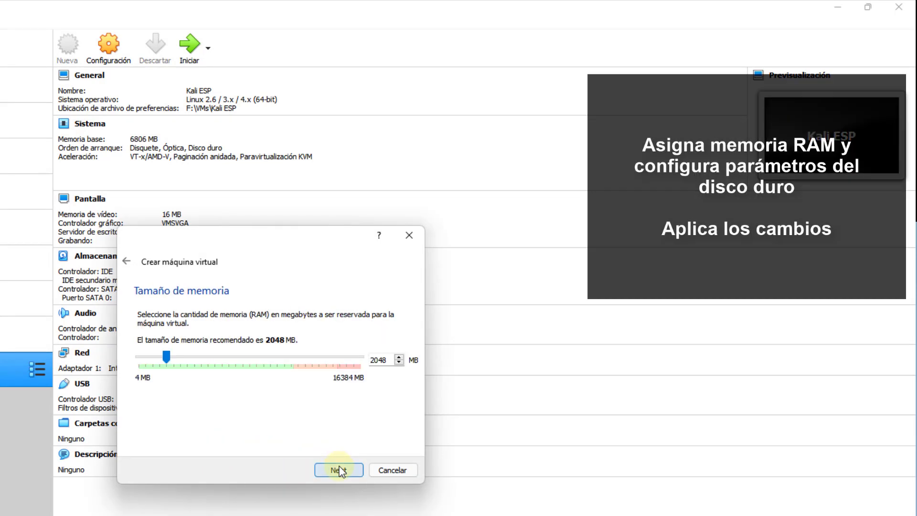
Assign 5067 MB of memory to the new machine and choose to create a virtual hard disk now.
{"action": "left_click_drag", "start_coordinate": [168, 357], "coordinate": [210, 356]}
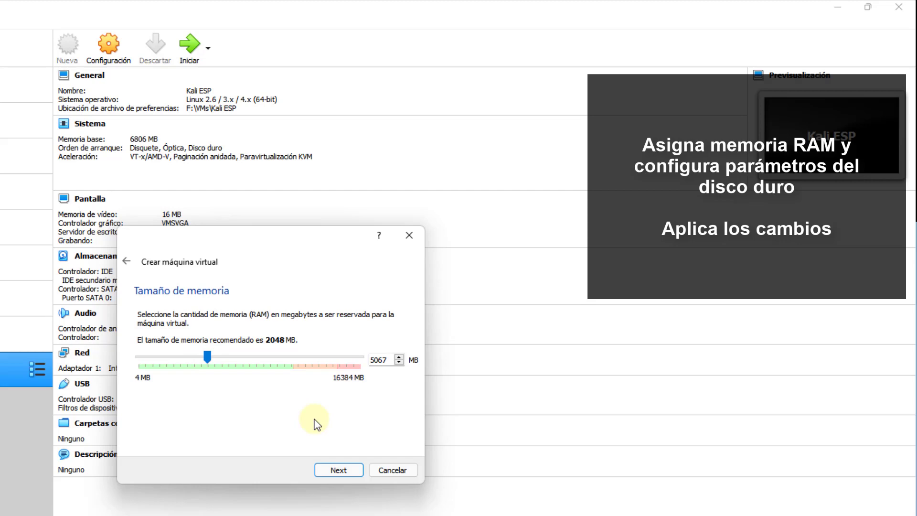
{"action": "left_click", "coordinate": [352, 472]}
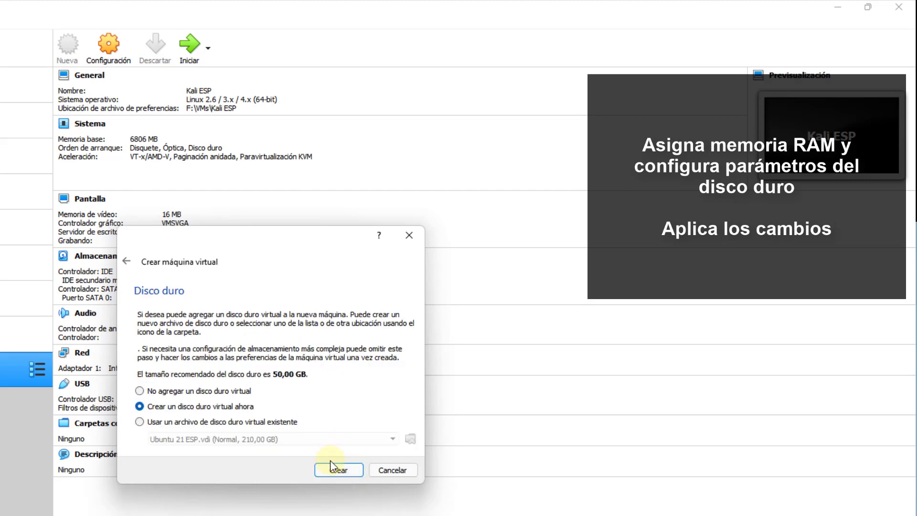
{"action": "left_click", "coordinate": [337, 471]}
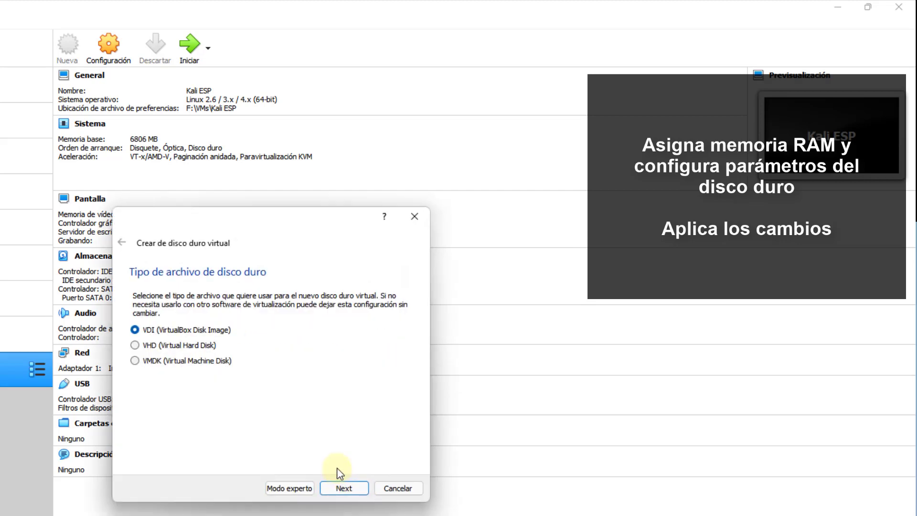
Create the virtual hard disk as a dynamically allocated VDI with a size of 150 GB.
{"action": "left_click", "coordinate": [343, 488]}
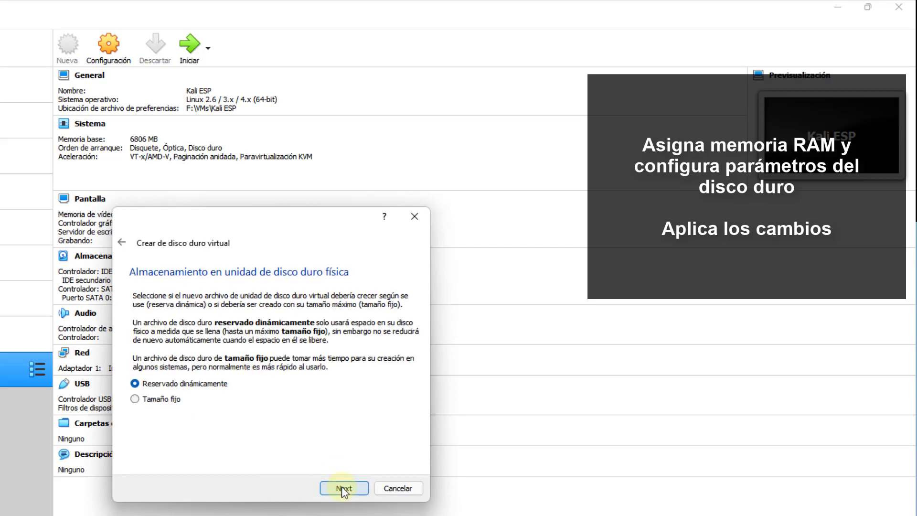
{"action": "left_click", "coordinate": [343, 488]}
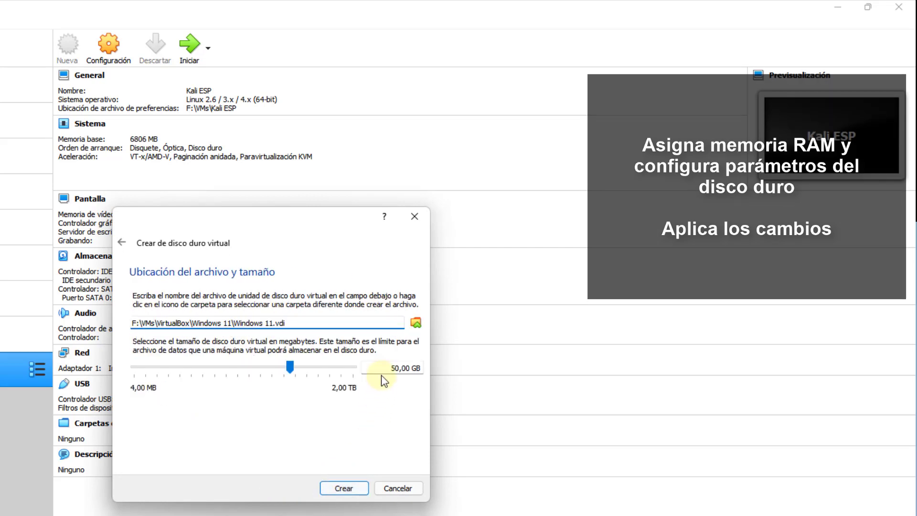
{"action": "left_click", "coordinate": [383, 373]}
{"action": "type", "text": "1"}
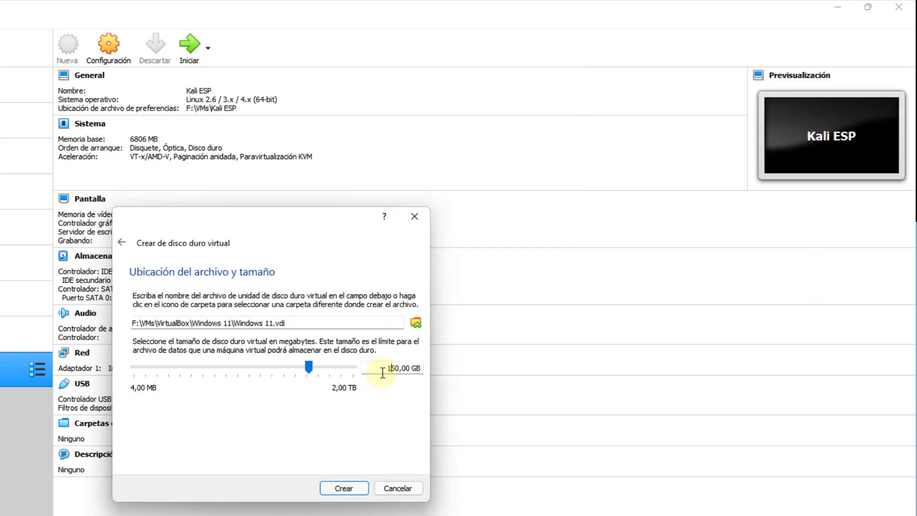
{"action": "left_click", "coordinate": [357, 488]}
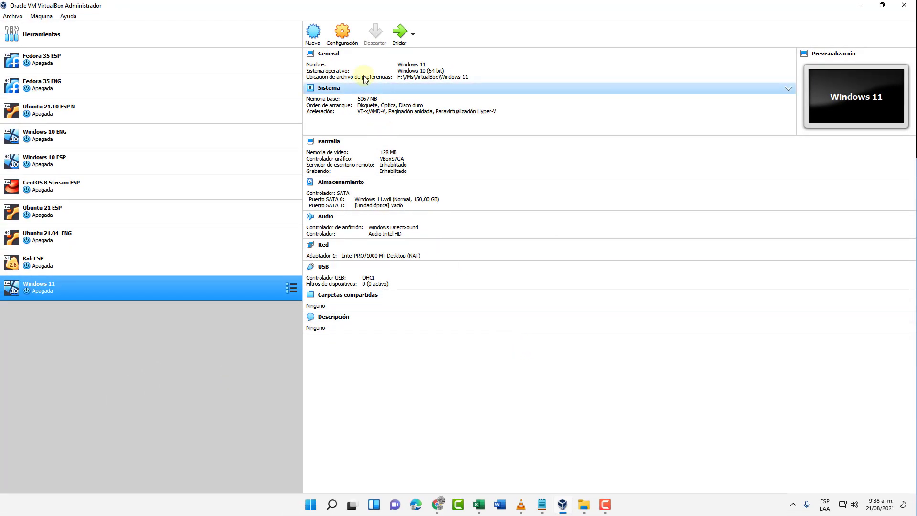
In the Windows 11 machine's settings, connect network Adapter 1 to the bridged adapter (Adaptador puente).
{"action": "left_click", "coordinate": [343, 34]}
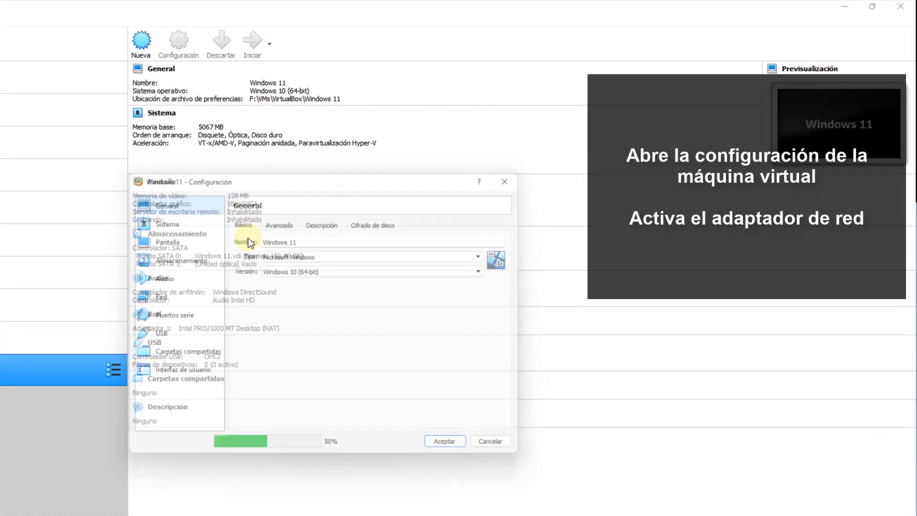
{"action": "left_click", "coordinate": [130, 316]}
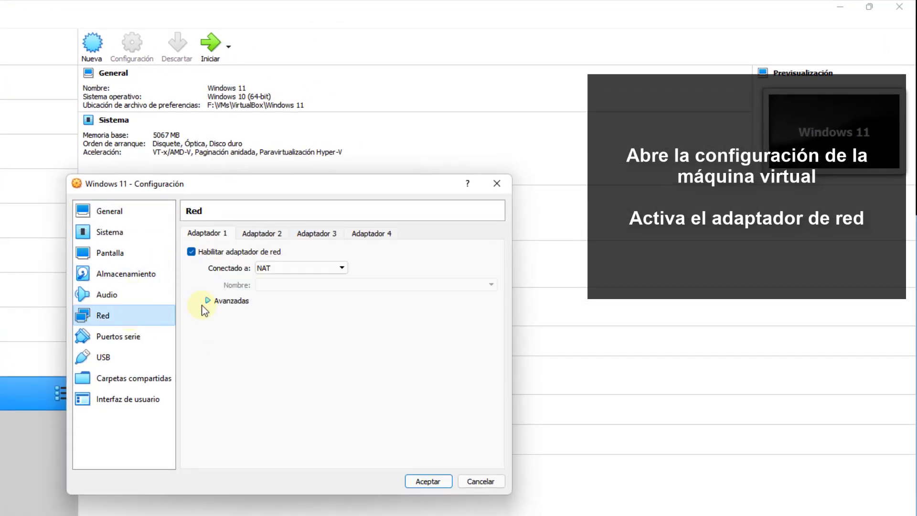
{"action": "left_click", "coordinate": [288, 267]}
{"action": "left_click", "coordinate": [297, 303]}
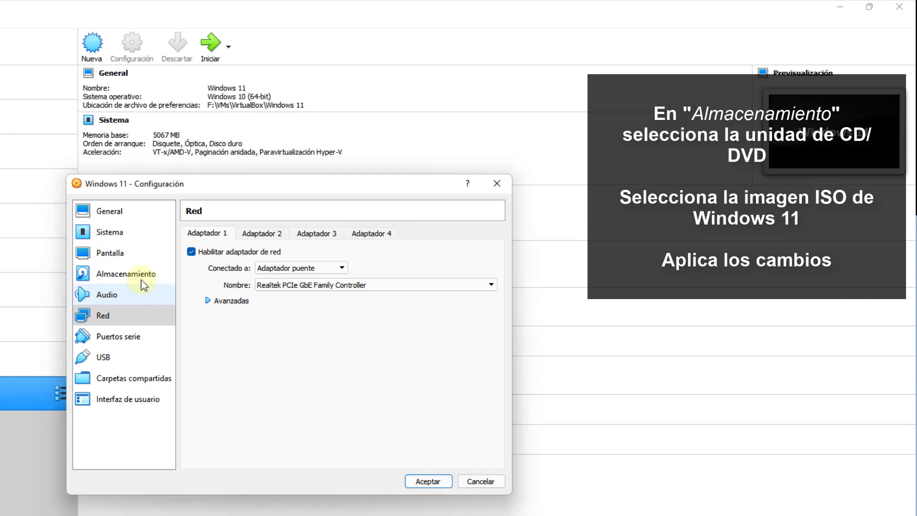
Load the Windows11_InsiderPreview_Client_x64_es-es_22000 ISO into the machine's empty optical drive and apply the settings.
{"action": "left_click", "coordinate": [137, 280]}
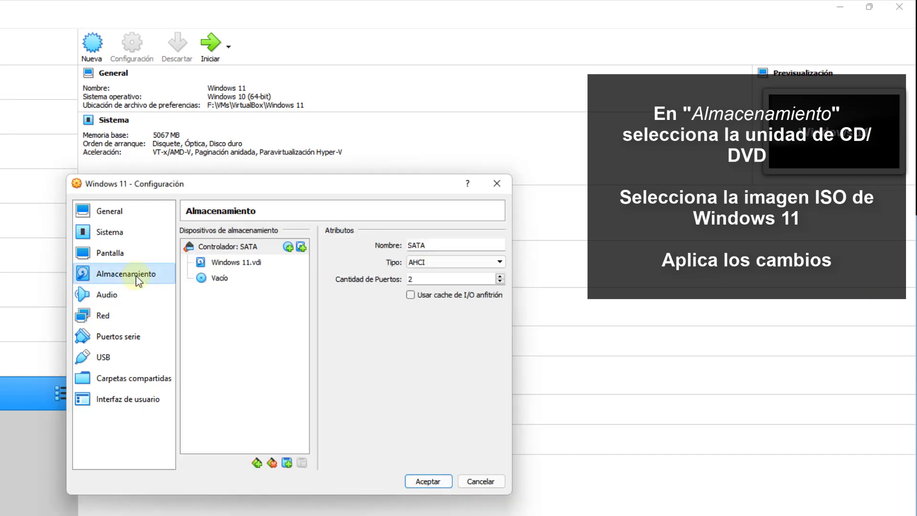
{"action": "left_click", "coordinate": [225, 279]}
{"action": "left_click", "coordinate": [498, 245]}
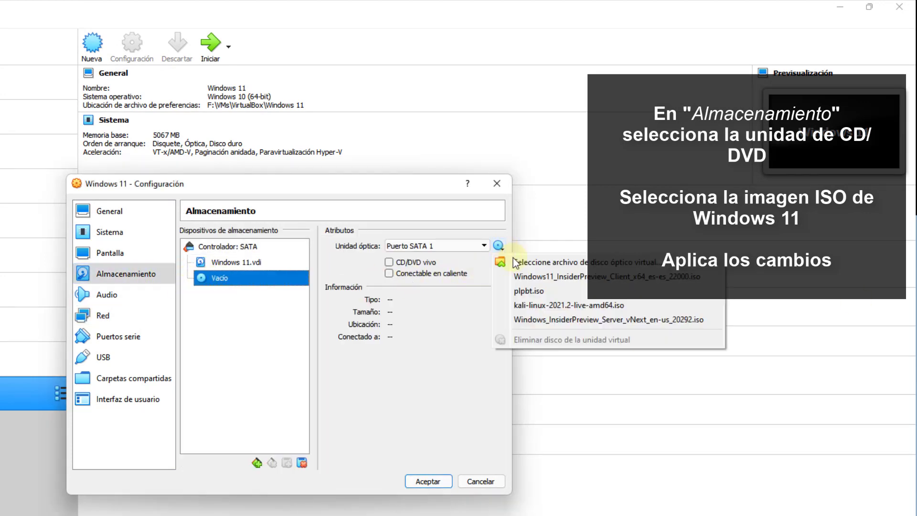
{"action": "left_click", "coordinate": [520, 264]}
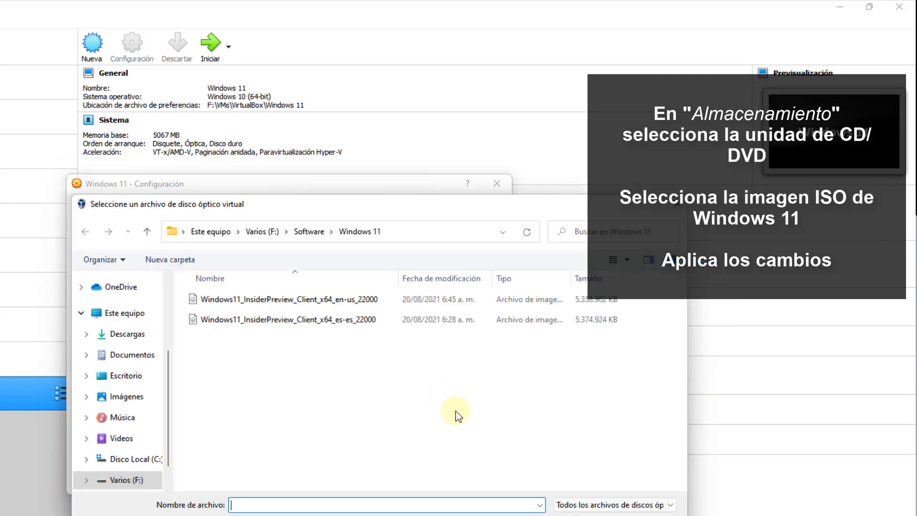
{"action": "left_click", "coordinate": [338, 318]}
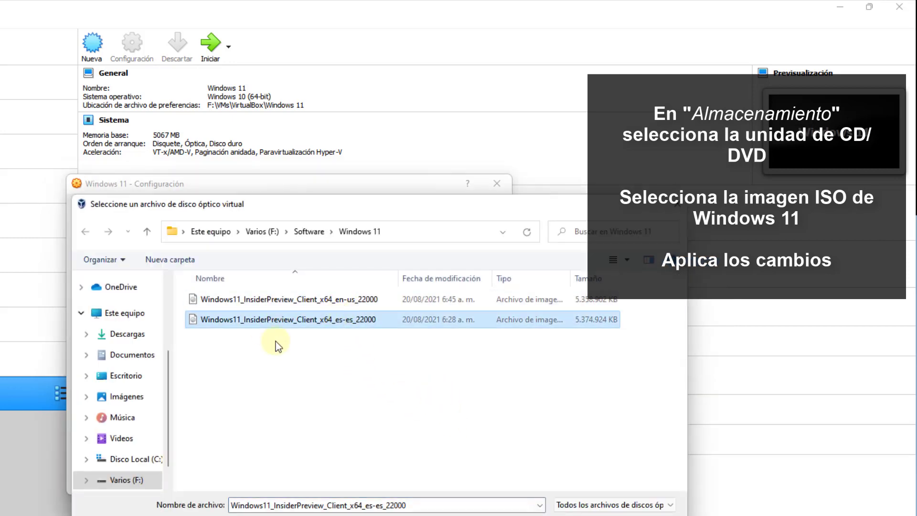
{"action": "key", "text": "Return"}
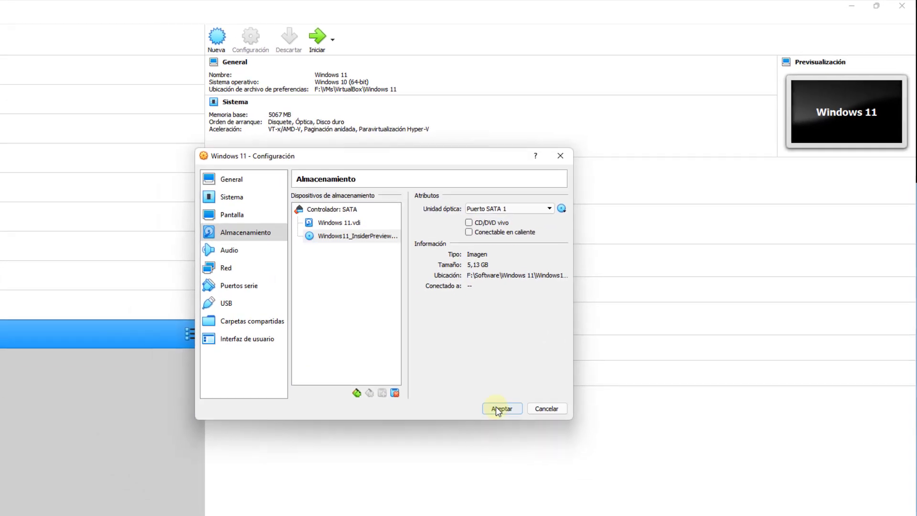
{"action": "left_click", "coordinate": [428, 481]}
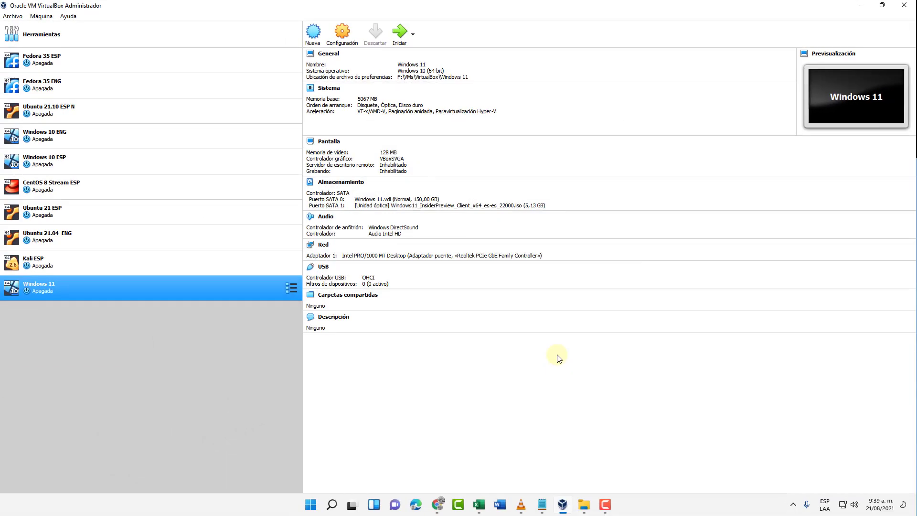
Start the Windows 11 virtual machine and minimize the VirtualBox manager window.
{"action": "left_click", "coordinate": [400, 33]}
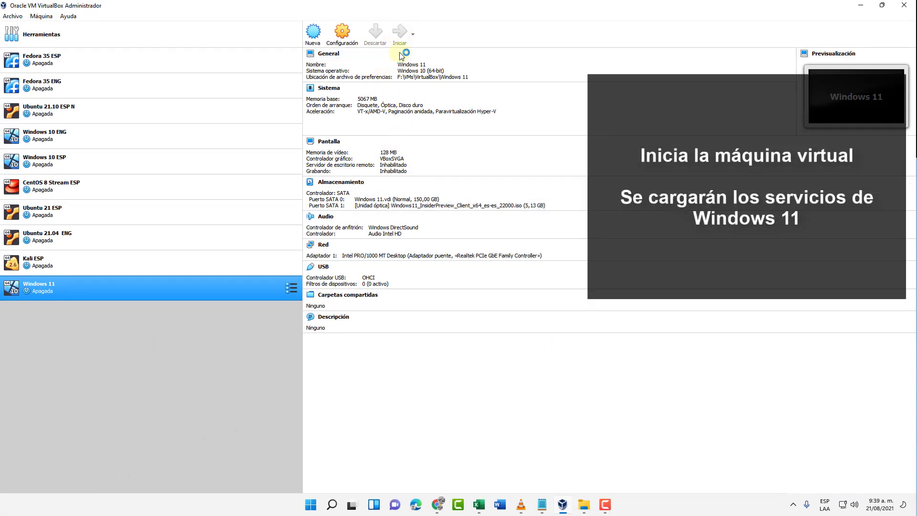
{"action": "left_click", "coordinate": [861, 5]}
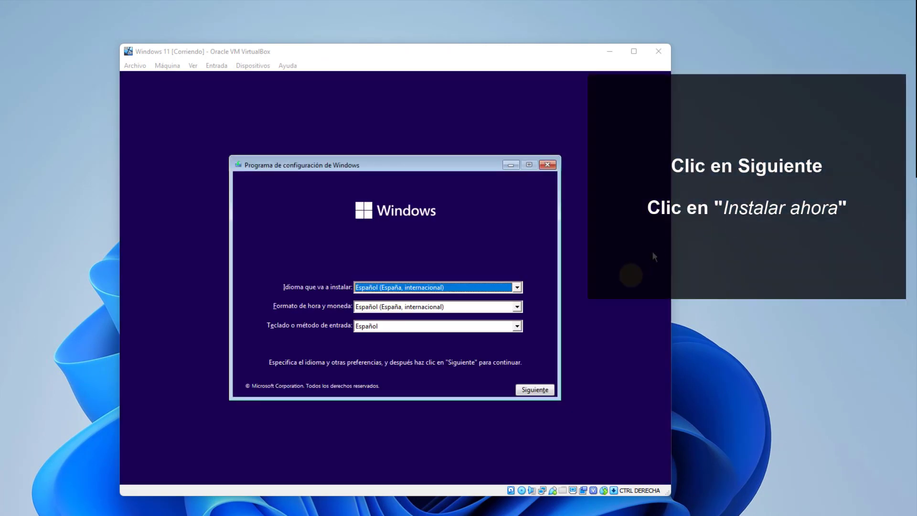
Accept Español (España, internacional) as language and regional format with the Español keyboard, and start the Windows installation.
{"action": "left_click", "coordinate": [628, 277]}
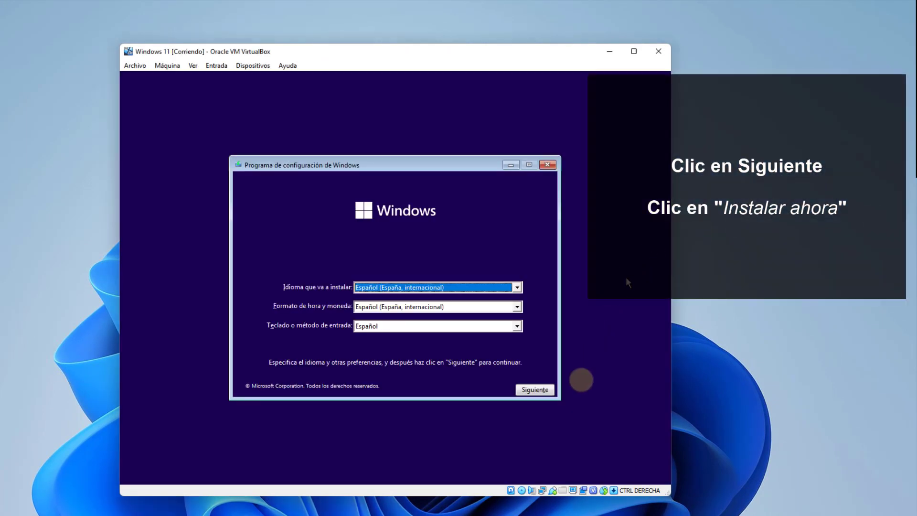
{"action": "left_click", "coordinate": [545, 391]}
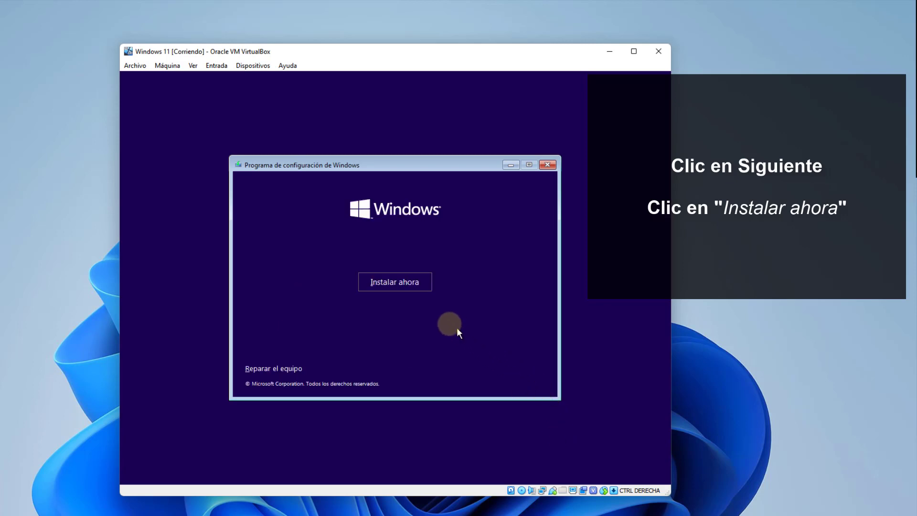
{"action": "left_click", "coordinate": [413, 285]}
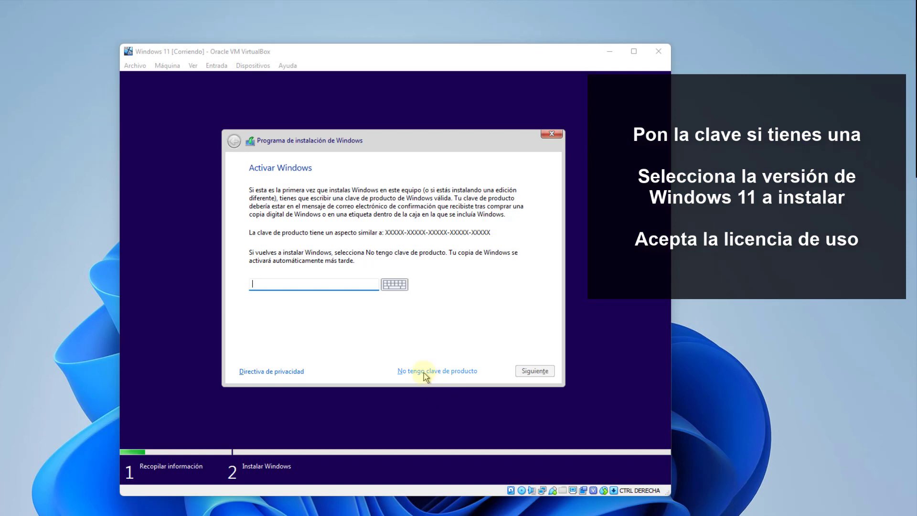
Continue without a product key and choose Windows 11 Pro as the edition to install.
{"action": "left_click", "coordinate": [424, 372]}
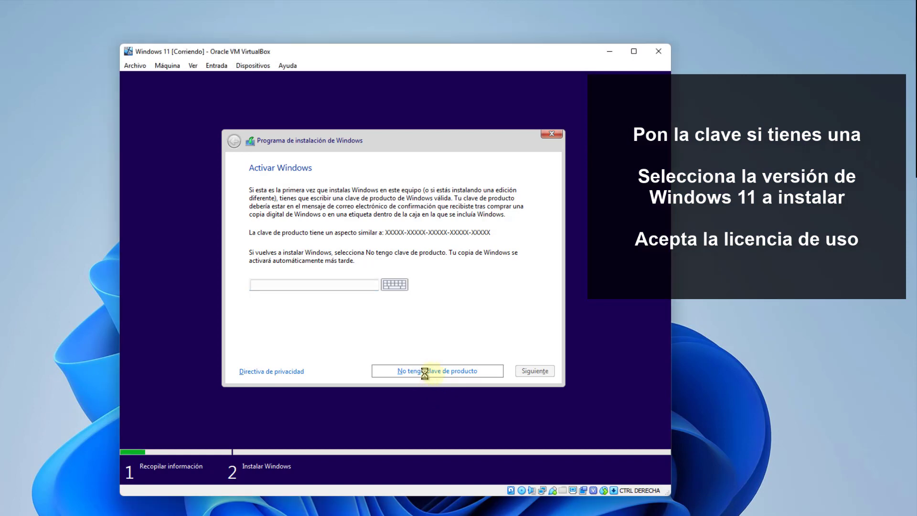
{"action": "left_click", "coordinate": [341, 258]}
{"action": "scroll", "coordinate": [341, 258], "scroll_direction": "down", "scroll_amount": 2}
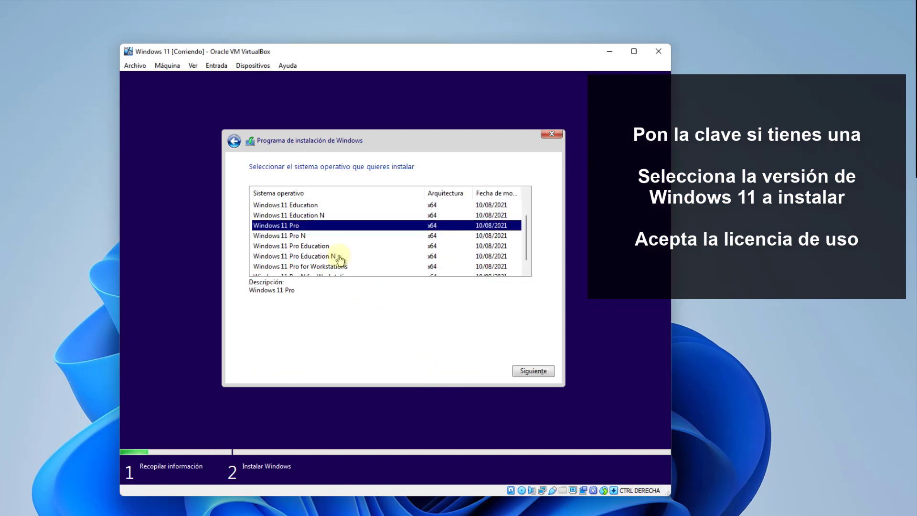
{"action": "scroll", "coordinate": [341, 258], "scroll_direction": "up", "scroll_amount": 2}
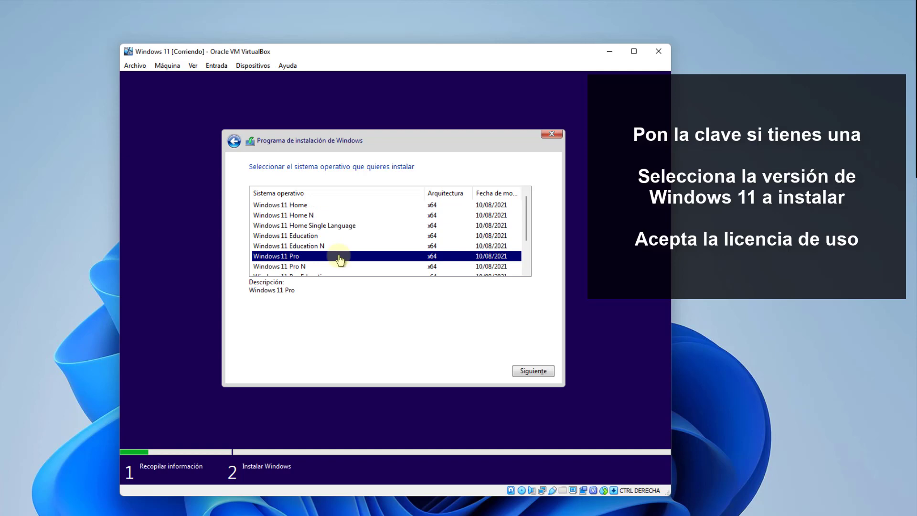
{"action": "left_click", "coordinate": [533, 372]}
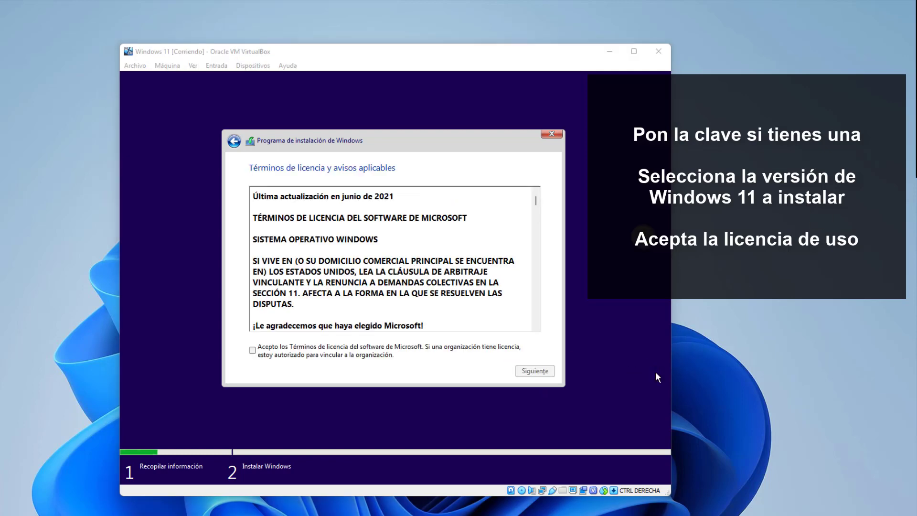
Accept the license terms and run a custom installation onto the unallocated space of drive 0, including the required restart.
{"action": "left_click", "coordinate": [289, 355]}
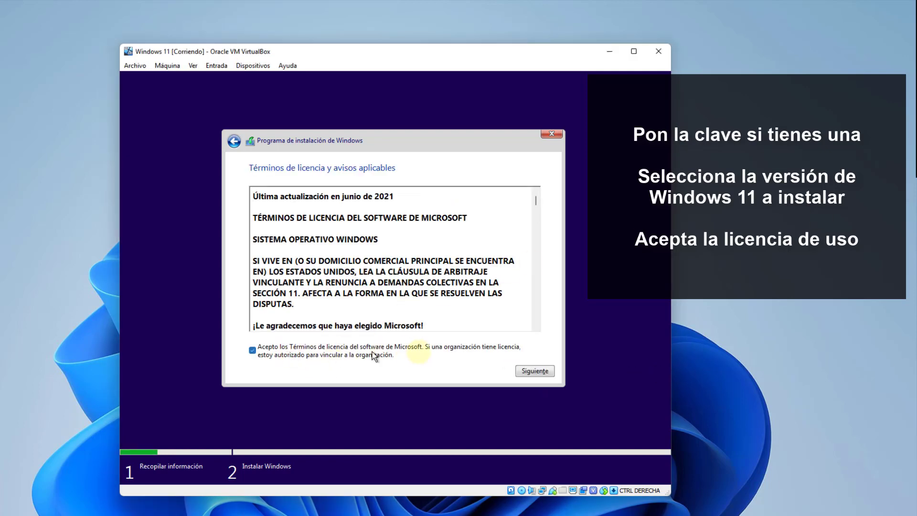
{"action": "left_click", "coordinate": [535, 371]}
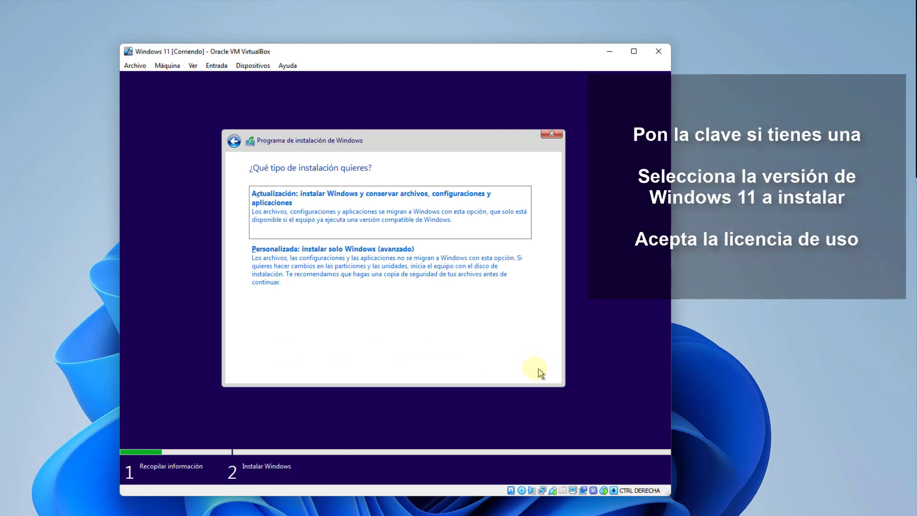
{"action": "left_click", "coordinate": [453, 293]}
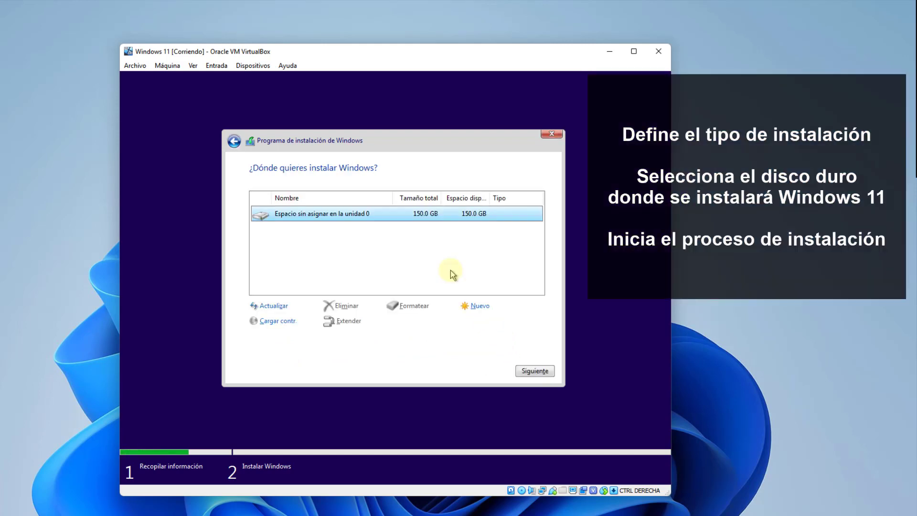
{"action": "left_click", "coordinate": [535, 371]}
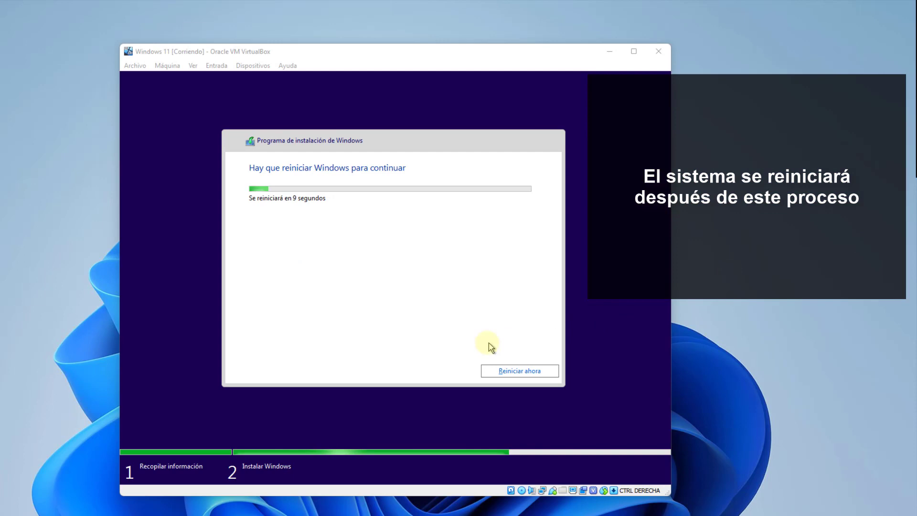
{"action": "left_click", "coordinate": [512, 370]}
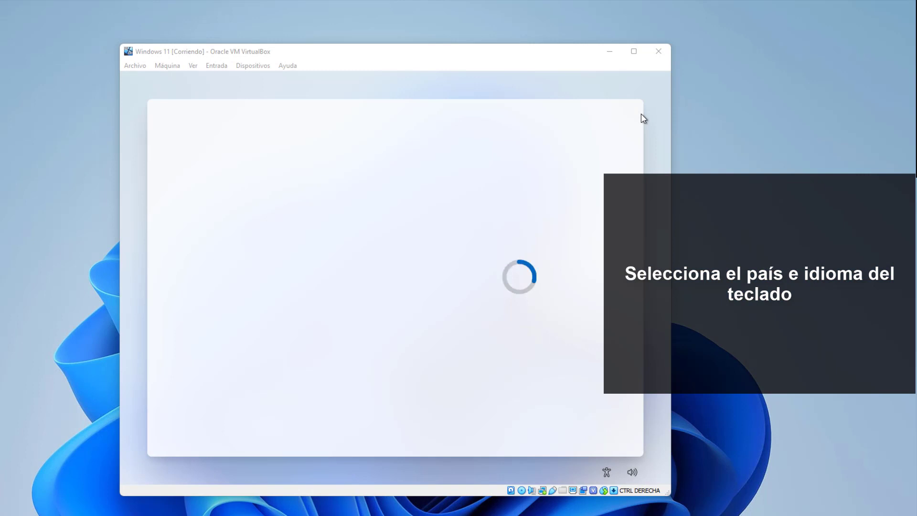
Confirm the country and the Español keyboard layout, skipping a second layout.
{"action": "left_click", "coordinate": [583, 424]}
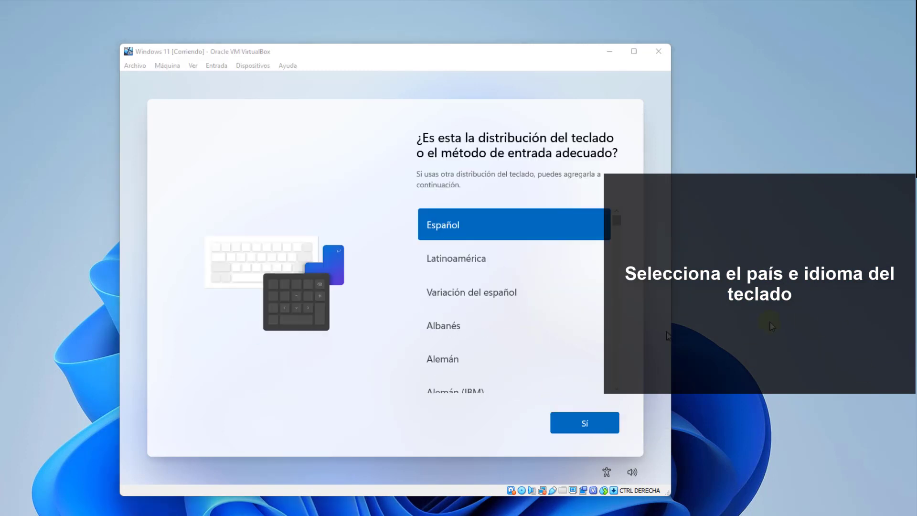
{"action": "left_click", "coordinate": [595, 424]}
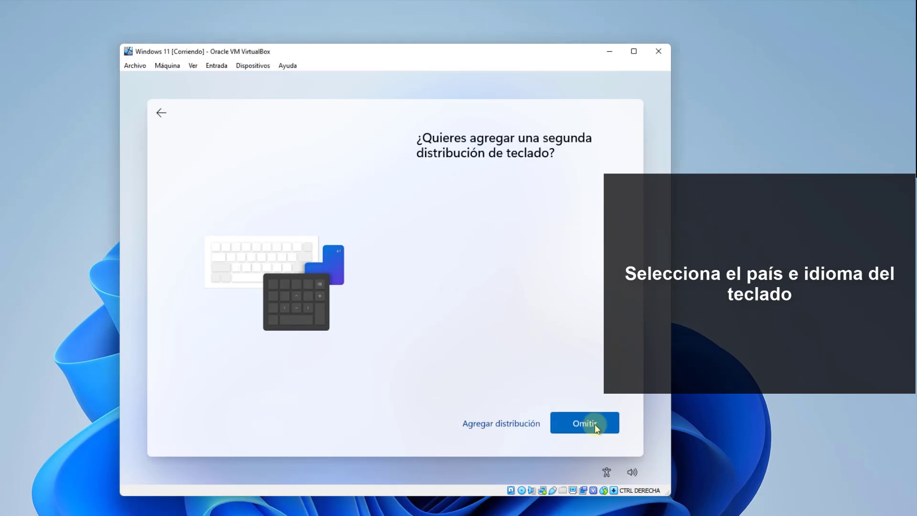
{"action": "left_click", "coordinate": [594, 424]}
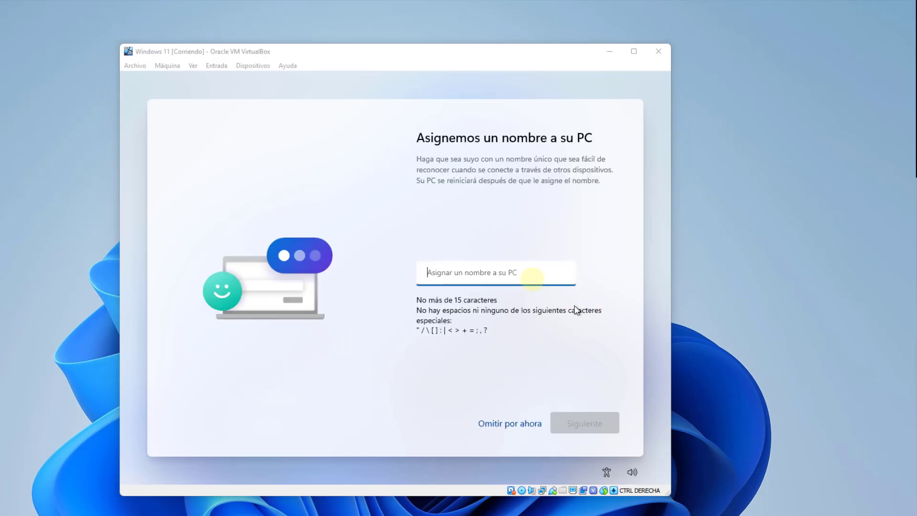
Name the PC Solvetic and choose to set up the device for personal use.
{"action": "type", "text": "Solvetic"}
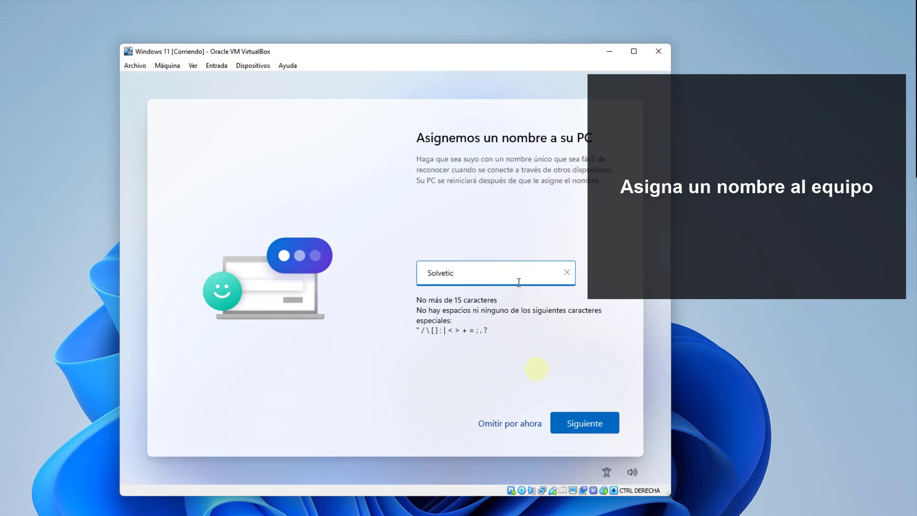
{"action": "left_click", "coordinate": [572, 423]}
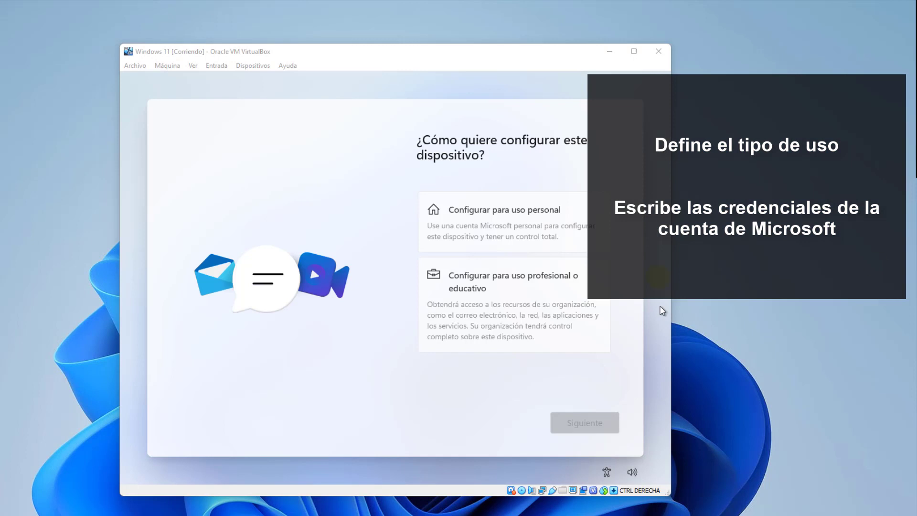
{"action": "left_click", "coordinate": [573, 282]}
{"action": "left_click", "coordinate": [542, 219]}
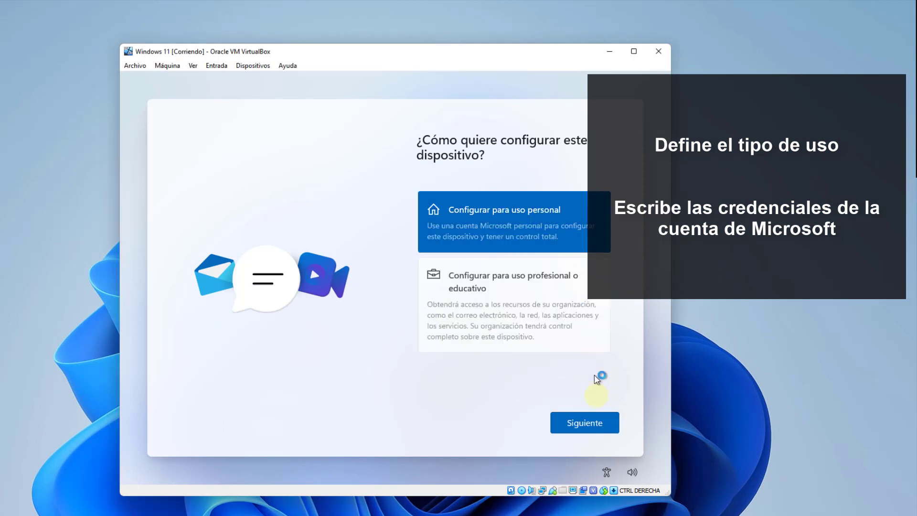
{"action": "left_click", "coordinate": [598, 422]}
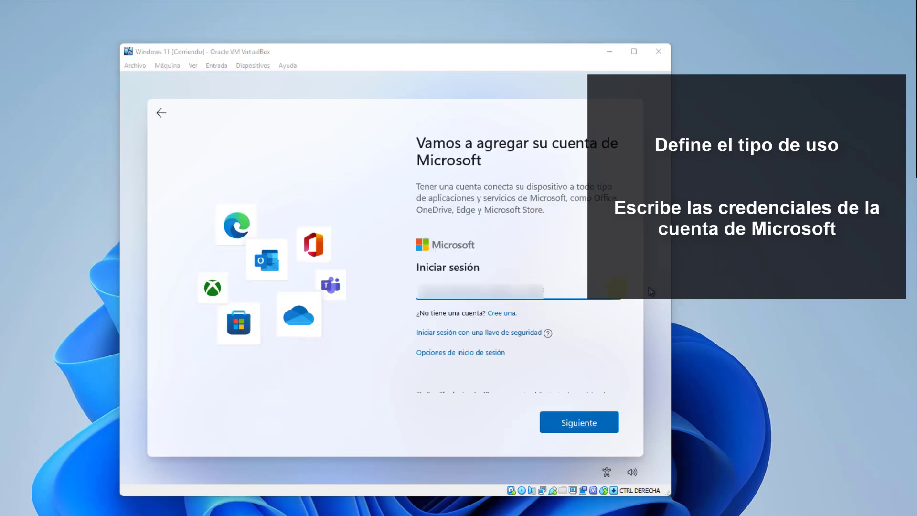
Sign in to the Microsoft account by entering the account's e-mail and the account password.
{"action": "left_click", "coordinate": [572, 292]}
{"action": "type", "text": "..."}
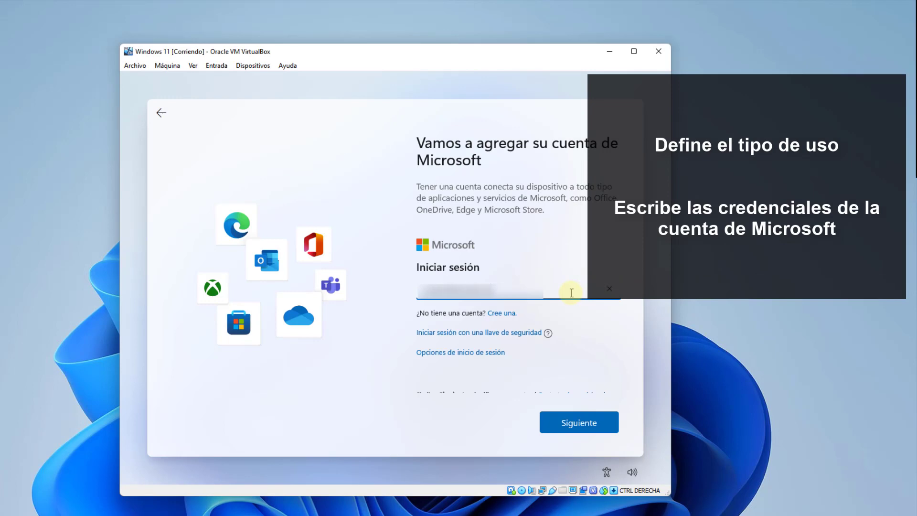
{"action": "left_click", "coordinate": [578, 421]}
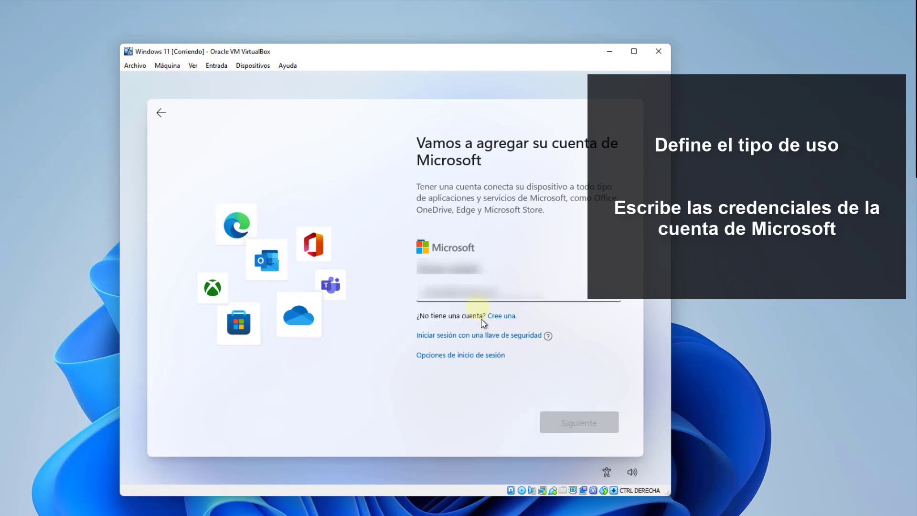
{"action": "key", "text": "Return"}
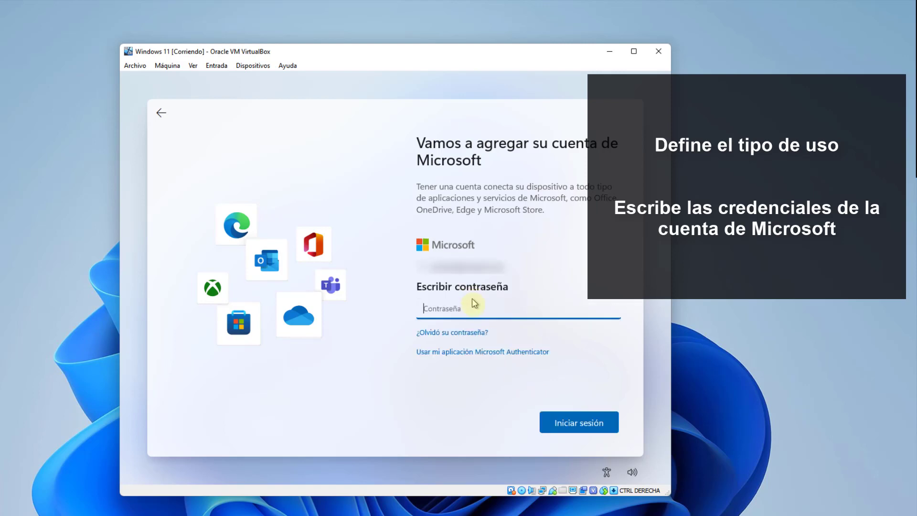
{"action": "type", "text": "****"}
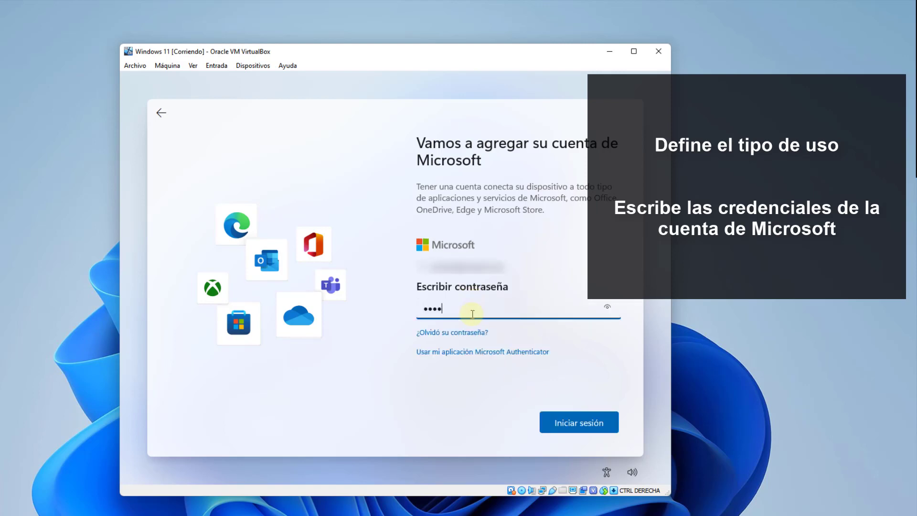
{"action": "left_click", "coordinate": [577, 419]}
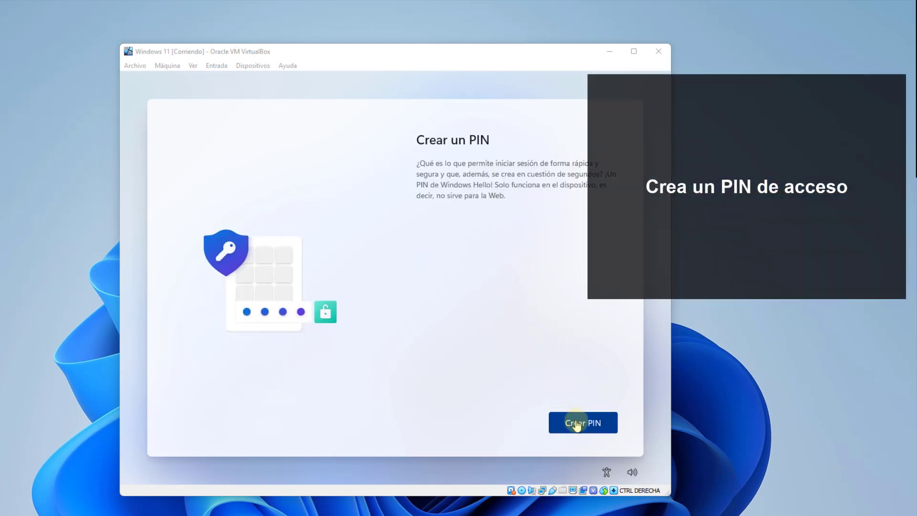
Create a Windows Hello PIN by entering and confirming the PIN without letters or symbols.
{"action": "left_click", "coordinate": [576, 425]}
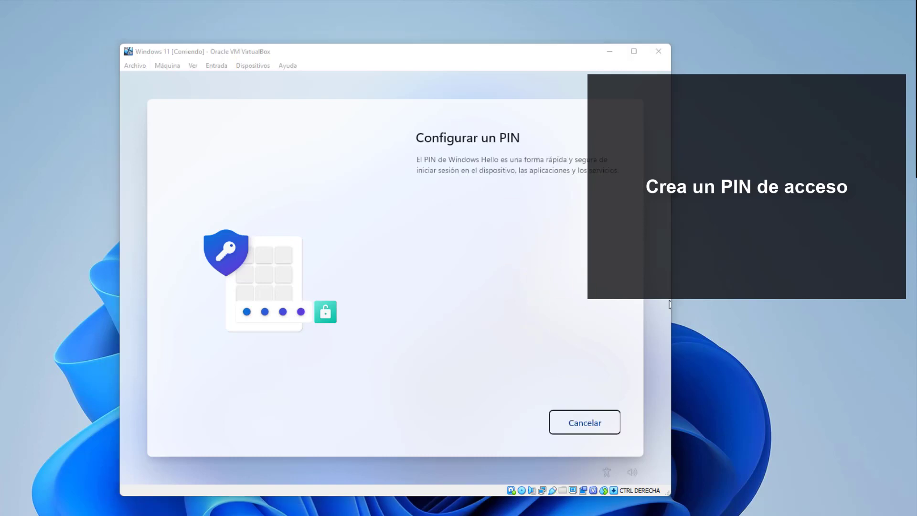
{"action": "left_click", "coordinate": [515, 230]}
{"action": "type", "text": "1"}
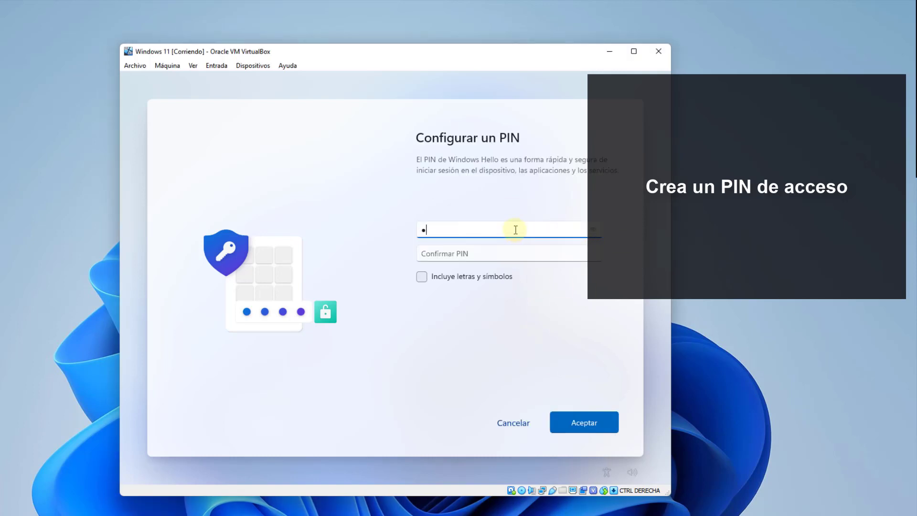
{"action": "key", "text": "Tab"}
{"action": "type", "text": "1"}
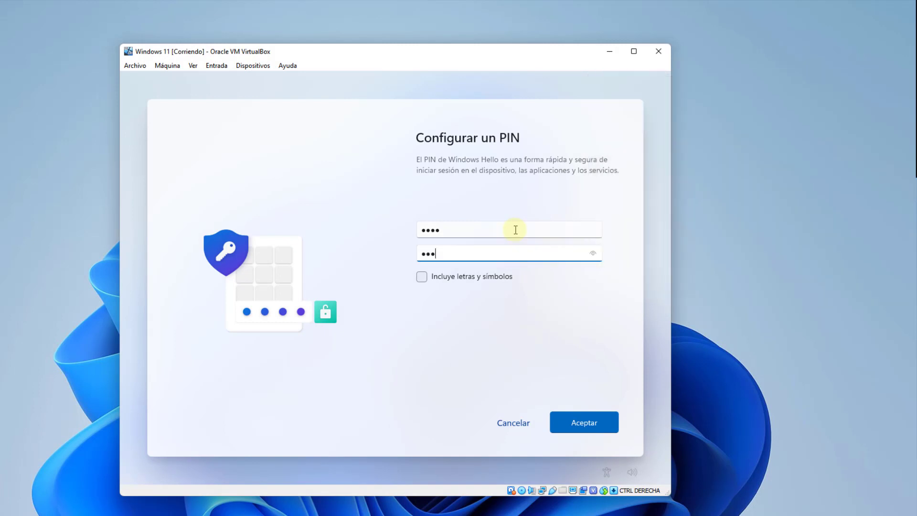
{"action": "left_click", "coordinate": [596, 423]}
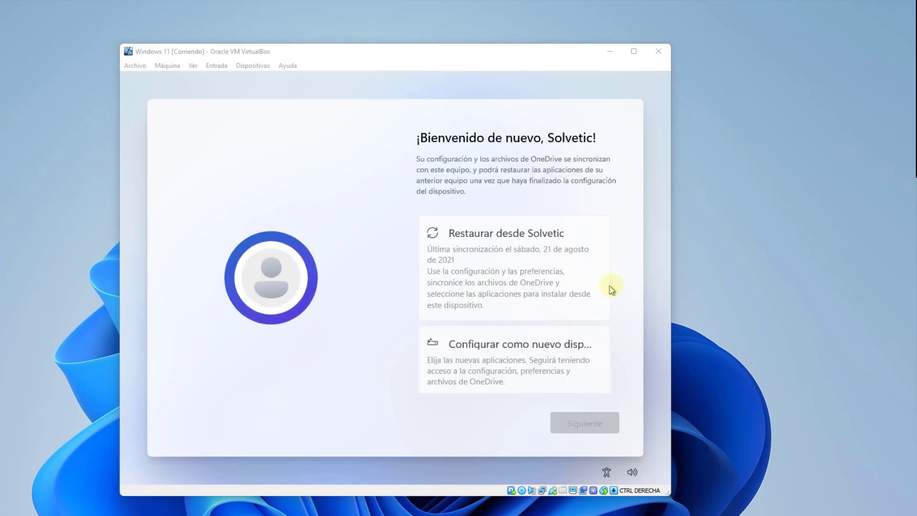
Choose to configure the PC as a new device instead of restoring from the previous Solvetic machine.
{"action": "left_click", "coordinate": [613, 295]}
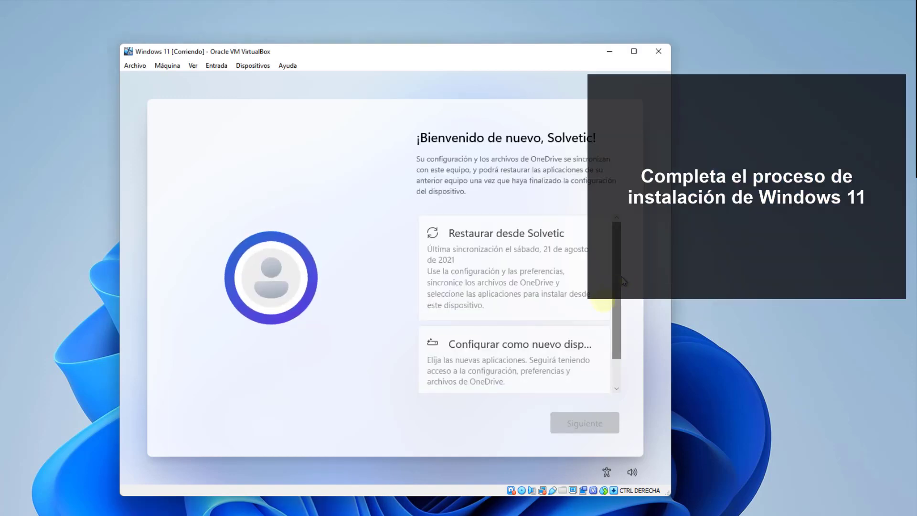
{"action": "left_click", "coordinate": [563, 369]}
{"action": "left_click", "coordinate": [584, 426]}
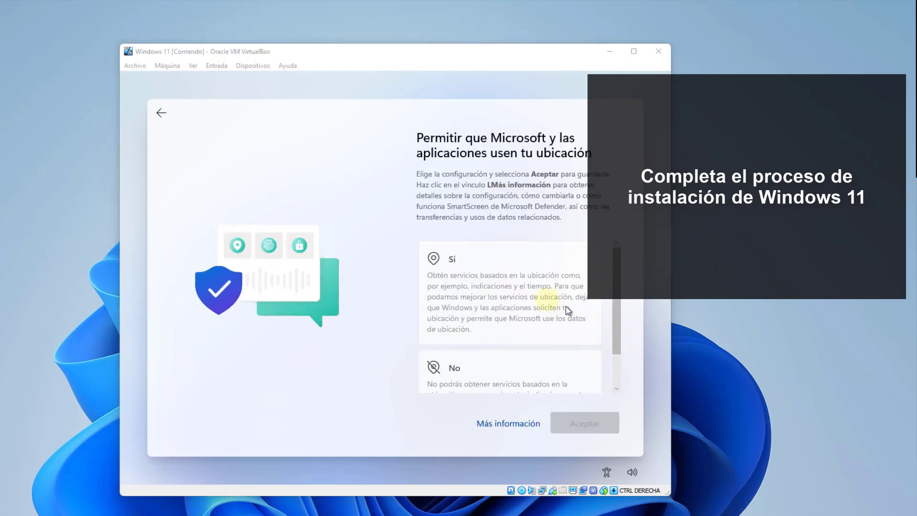
Accept the location privacy setting and turn on Encontrar mi dispositivo.
{"action": "left_click", "coordinate": [574, 417]}
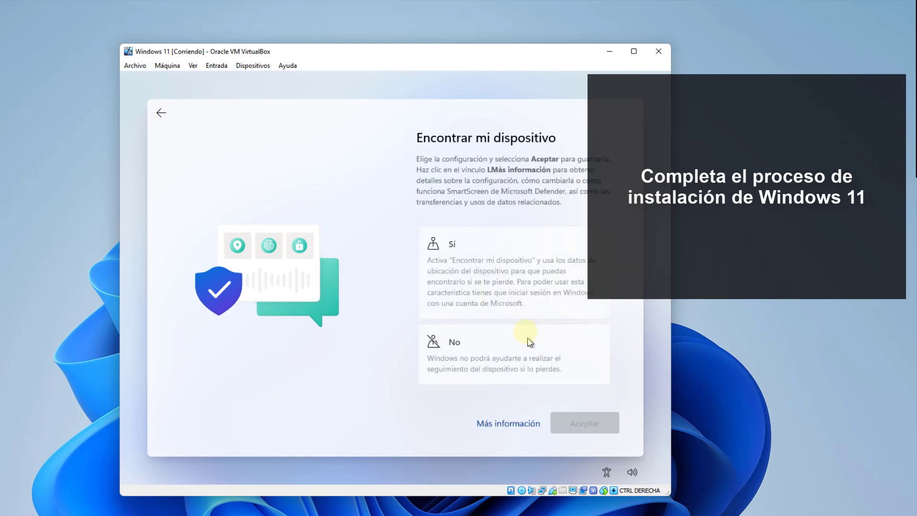
{"action": "left_click", "coordinate": [524, 302]}
{"action": "left_click", "coordinate": [573, 423]}
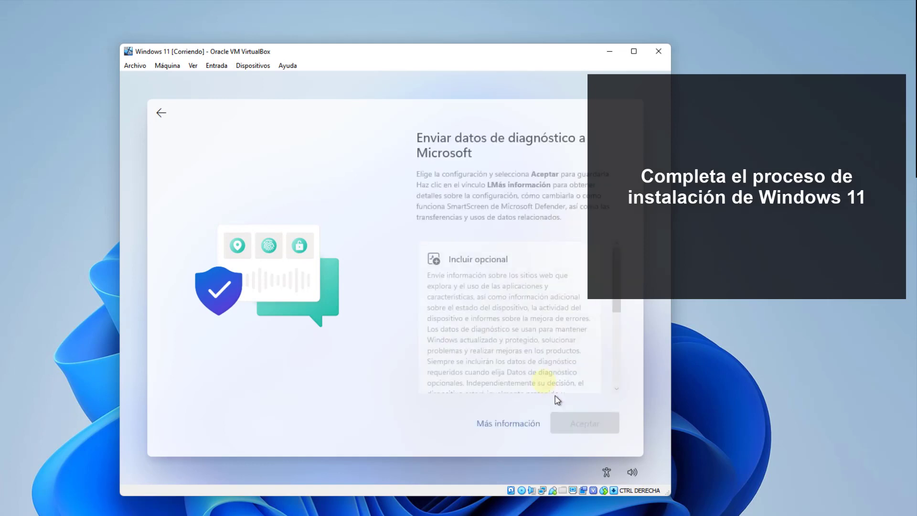
Choose Incluir opcional for the diagnostic data sent to Microsoft and accept it, along with the privacy setting that follows.
{"action": "left_click", "coordinate": [532, 365]}
{"action": "left_click", "coordinate": [559, 423]}
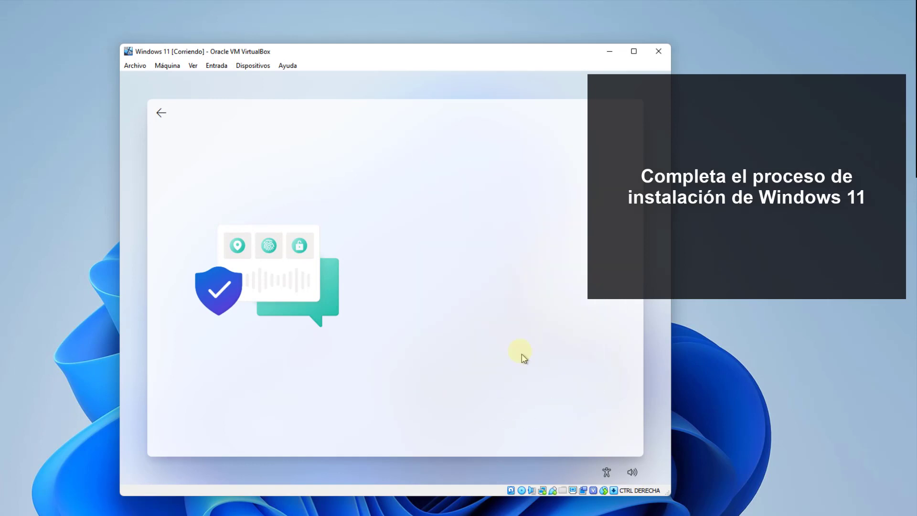
{"action": "left_click", "coordinate": [524, 378]}
{"action": "left_click", "coordinate": [585, 425]}
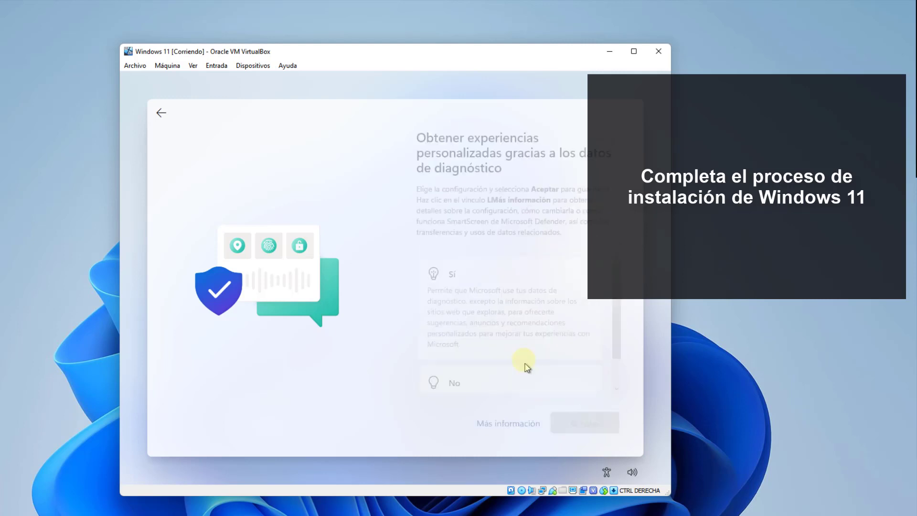
Choose No for personalised experiences based on diagnostic data and accept it, along with the following privacy setting.
{"action": "left_click", "coordinate": [532, 383]}
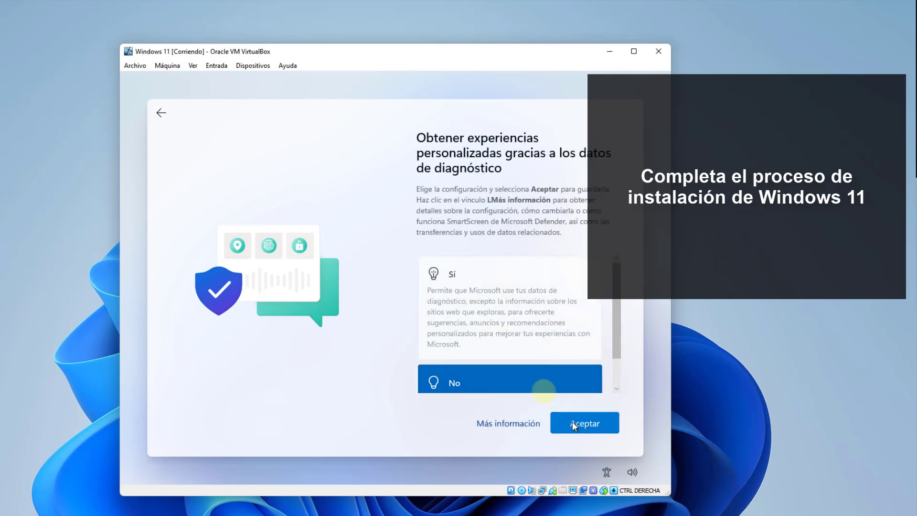
{"action": "left_click", "coordinate": [572, 421]}
{"action": "left_click", "coordinate": [533, 303]}
{"action": "left_click", "coordinate": [587, 423]}
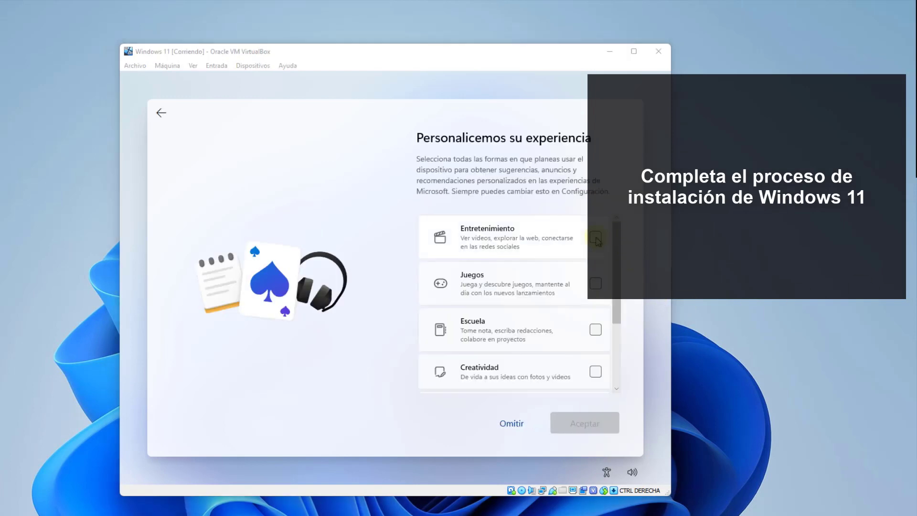
Select Entretenimiento, Juegos, Escuela and Empresa as the planned uses of the device and accept them.
{"action": "left_click", "coordinate": [595, 239]}
{"action": "left_click", "coordinate": [595, 329]}
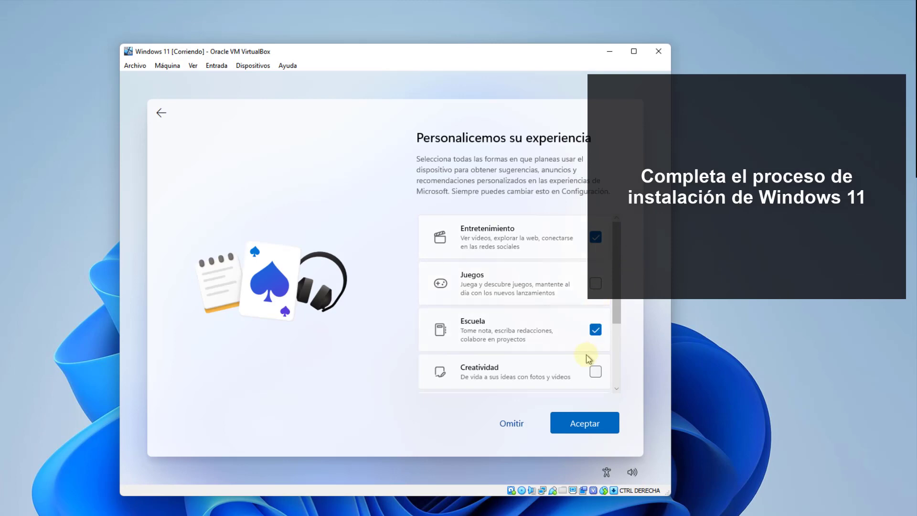
{"action": "scroll", "coordinate": [590, 363], "scroll_direction": "down", "scroll_amount": 1}
{"action": "left_click", "coordinate": [599, 228]}
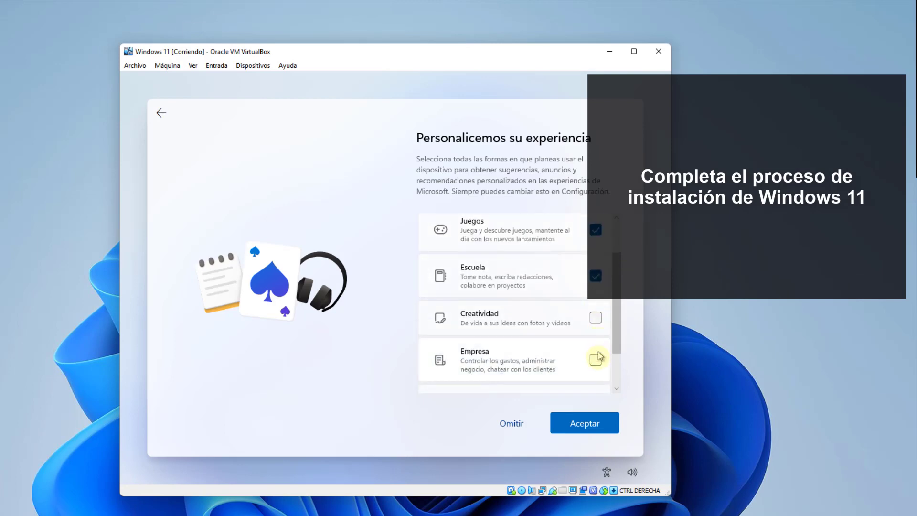
{"action": "left_click", "coordinate": [597, 358]}
{"action": "left_click", "coordinate": [592, 424]}
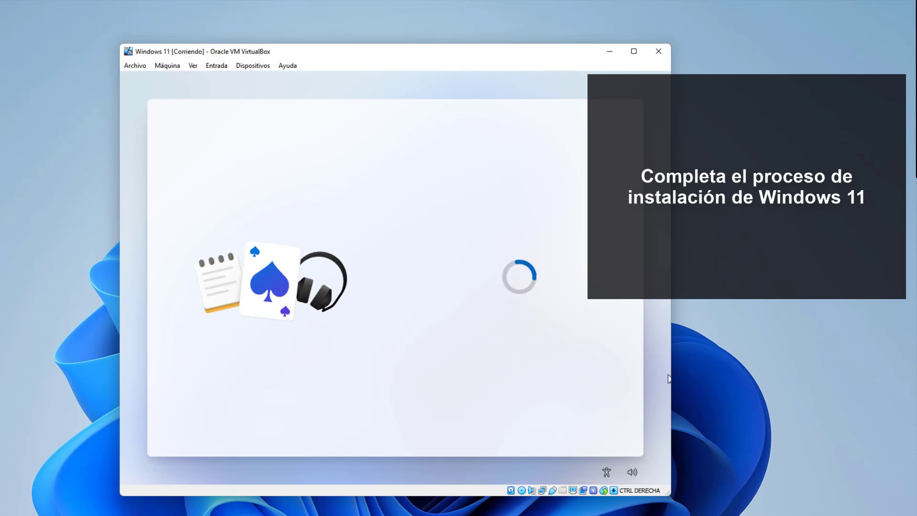
Choose not to back up files with OneDrive and decline the Microsoft 365 and Xbox Game Pass offers.
{"action": "left_click", "coordinate": [480, 359]}
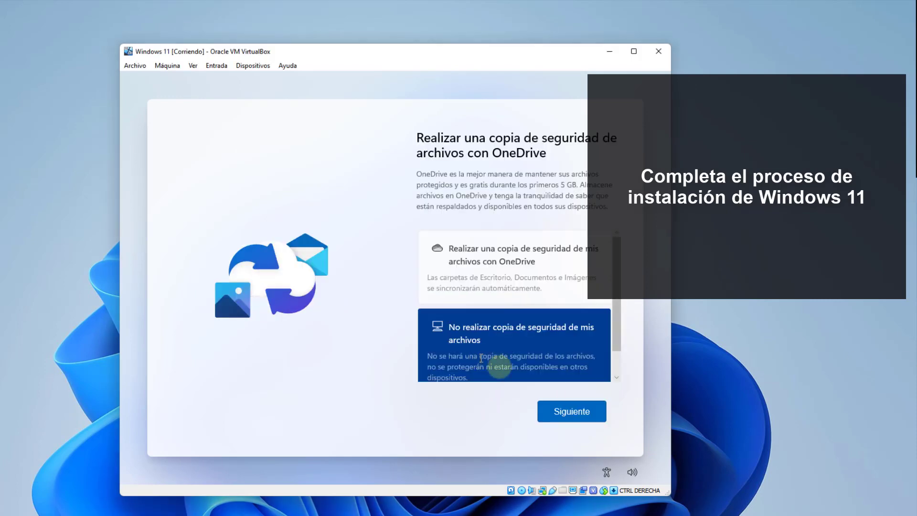
{"action": "left_click", "coordinate": [565, 412]}
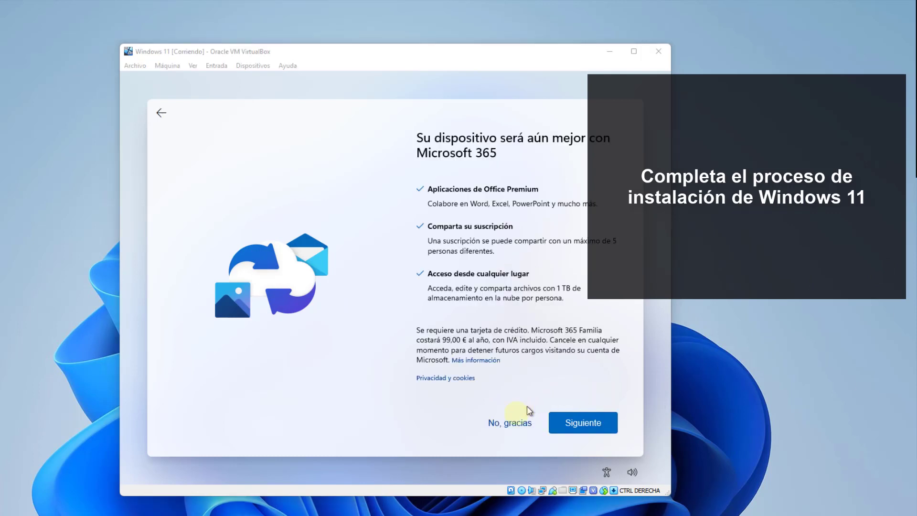
{"action": "left_click", "coordinate": [503, 430]}
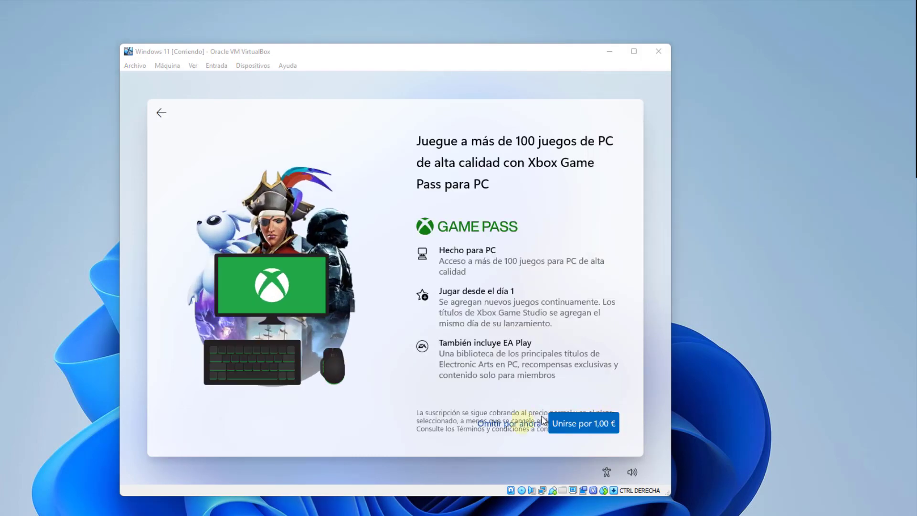
{"action": "left_click", "coordinate": [509, 424]}
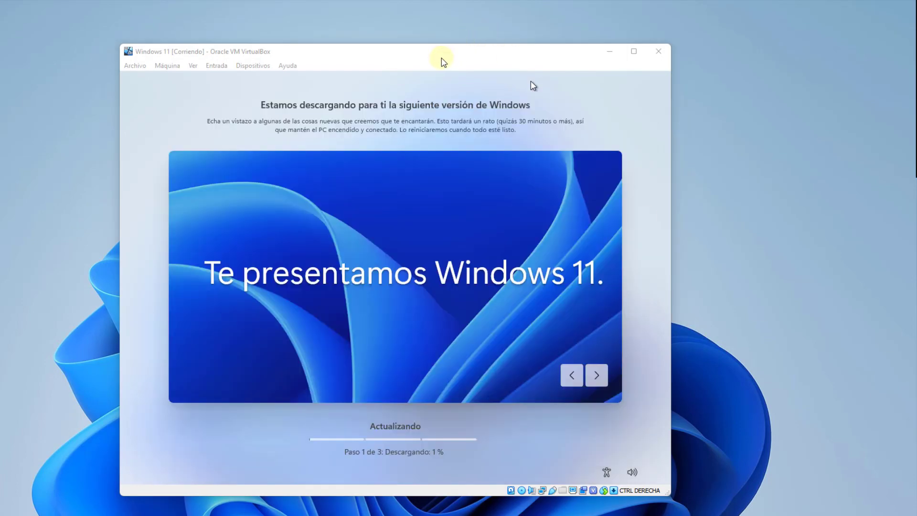
{"action": "left_click", "coordinate": [441, 58]}
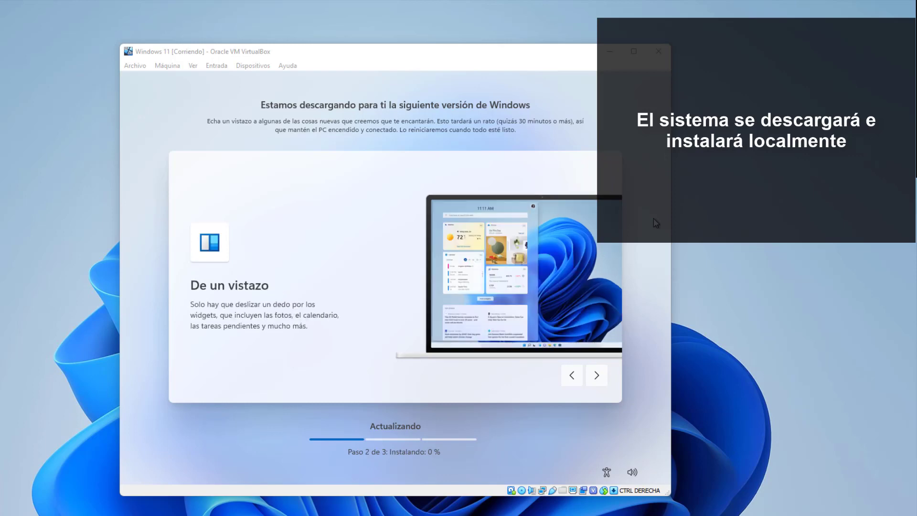
{"action": "left_click", "coordinate": [515, 57]}
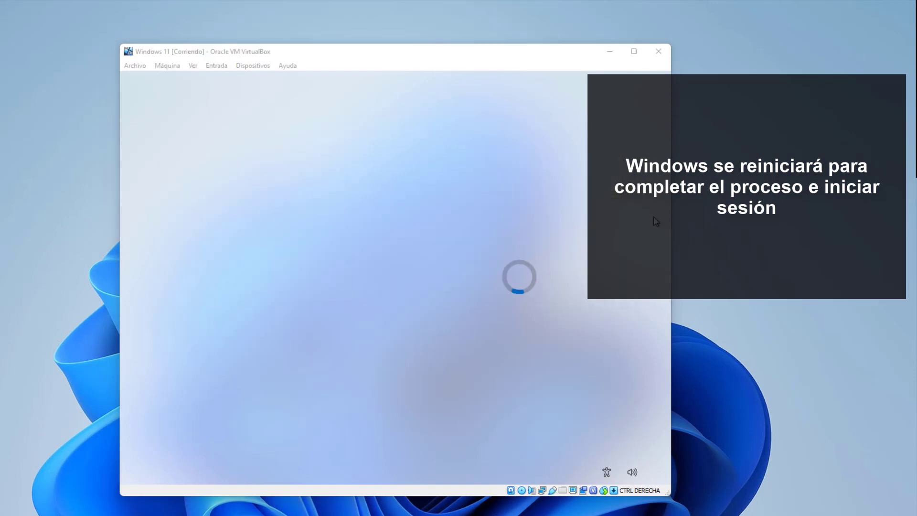
{"action": "left_click", "coordinate": [390, 52]}
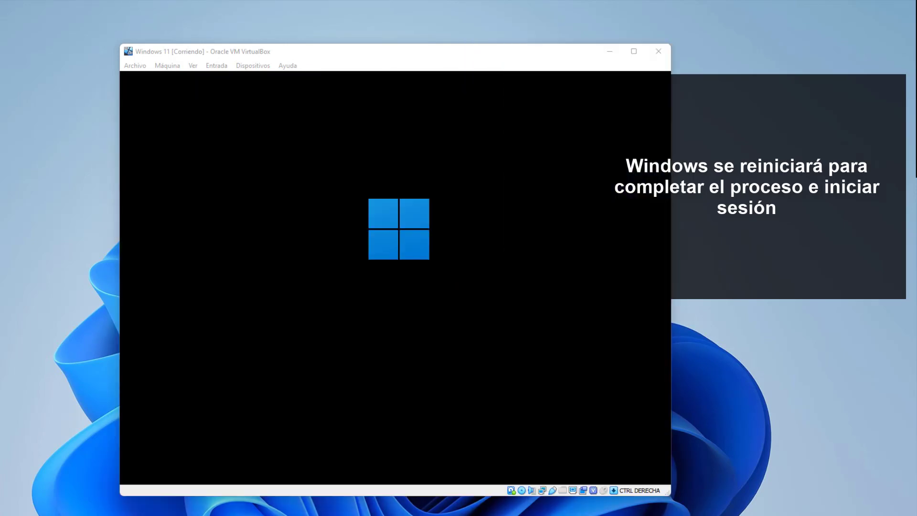
{"action": "left_click", "coordinate": [547, 66]}
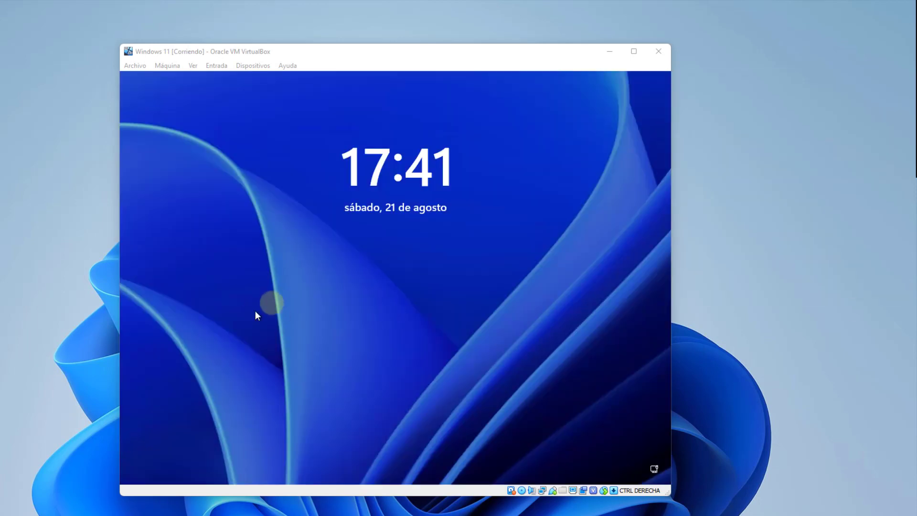
Sign in to the installed Windows 11 with the account PIN and close the Start menu.
{"action": "left_click", "coordinate": [297, 272]}
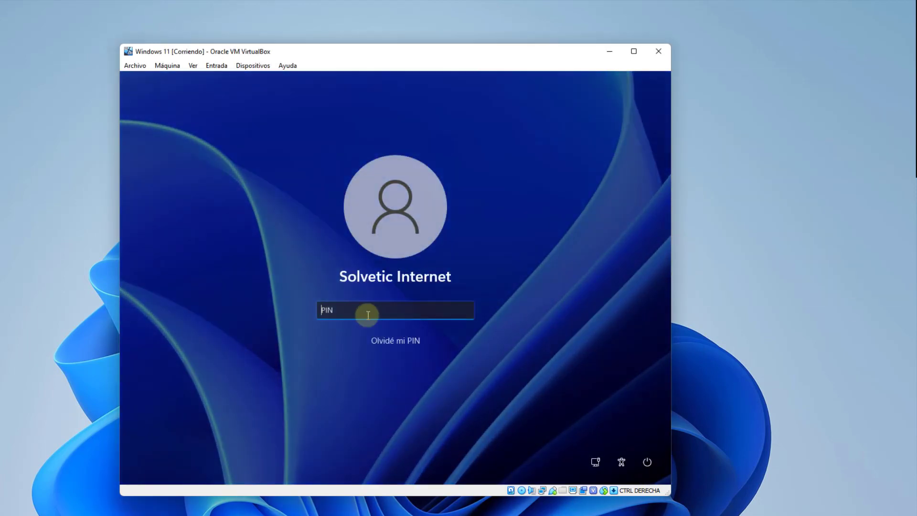
{"action": "type", "text": "••••"}
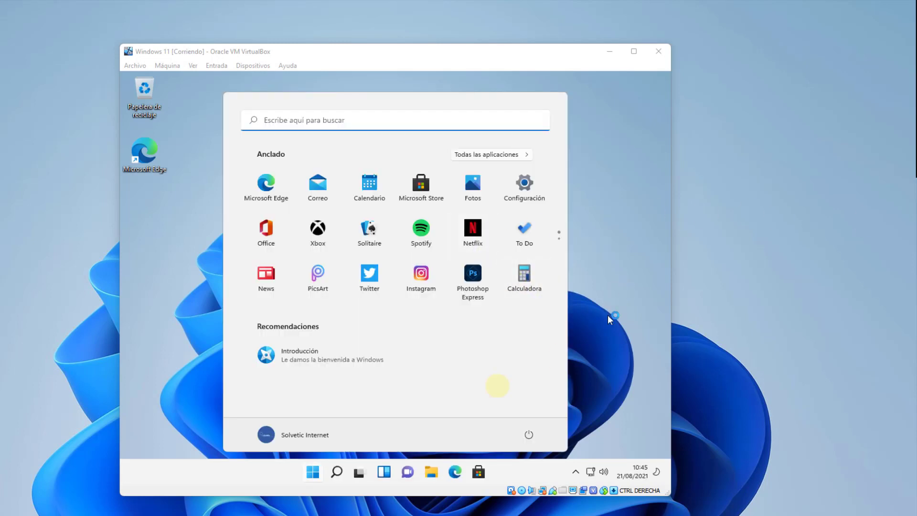
{"action": "left_click", "coordinate": [316, 472]}
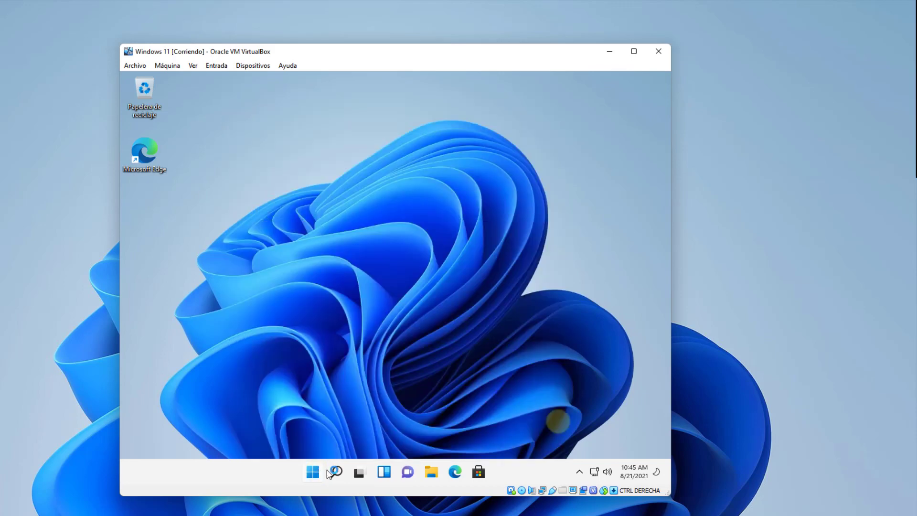
Insert the Guest Additions CD image into the virtual machine and allow its installer to make changes to the device.
{"action": "left_click", "coordinate": [253, 66]}
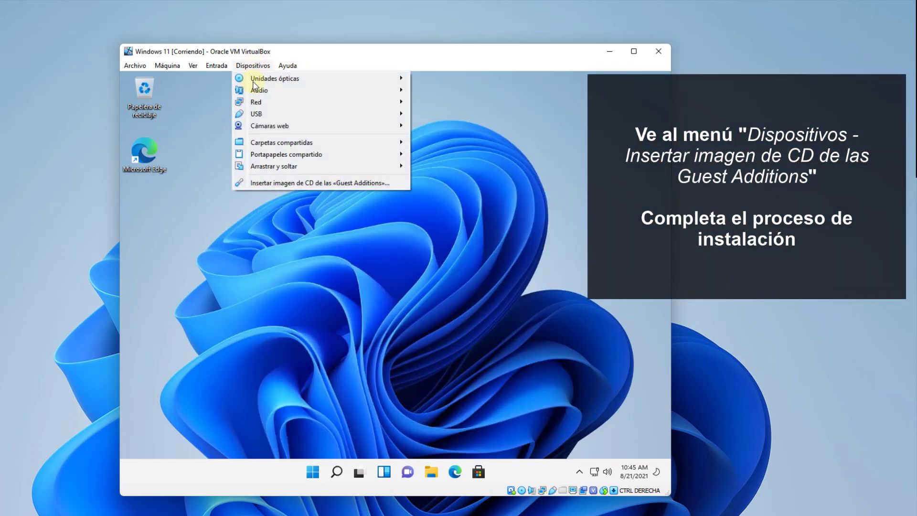
{"action": "left_click", "coordinate": [277, 182]}
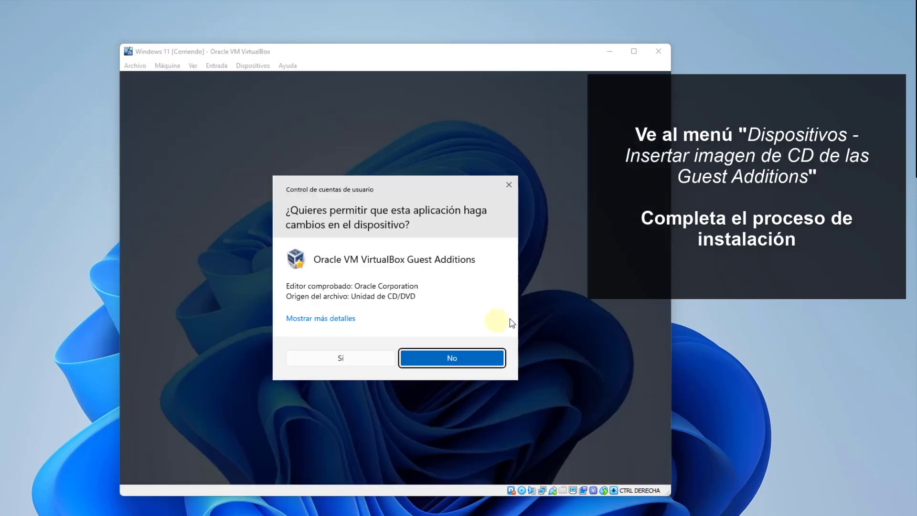
{"action": "left_click", "coordinate": [361, 359]}
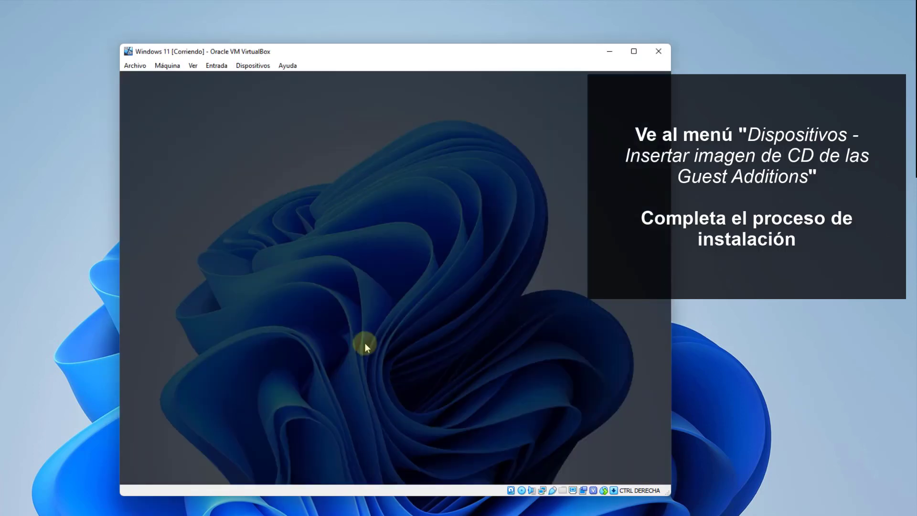
{"action": "key", "text": "super"}
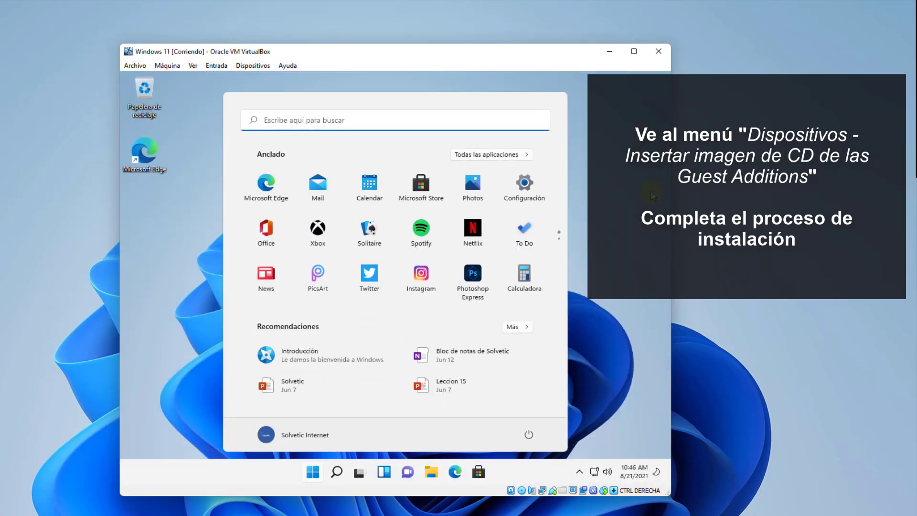
{"action": "left_click", "coordinate": [651, 192]}
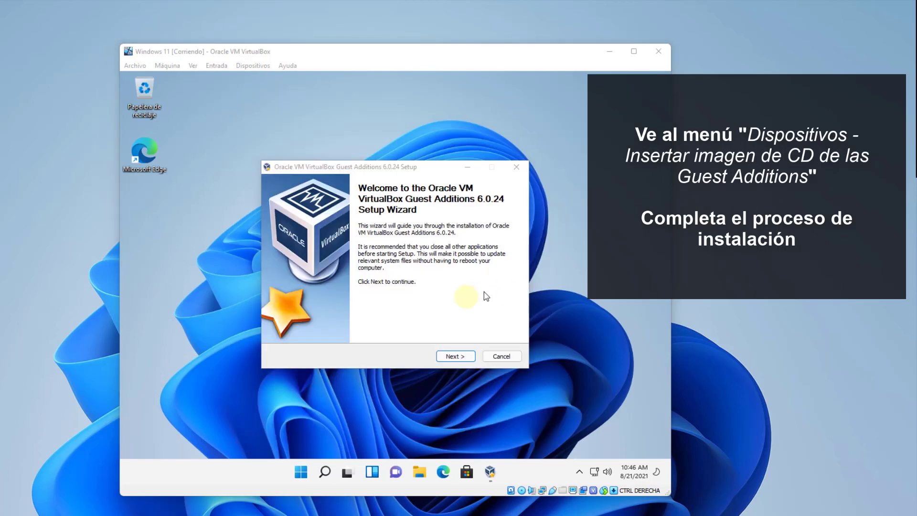
Install VirtualBox Guest Additions 6.0.24 in the default folder with the Oracle device software, and finish with Reboot now.
{"action": "left_click", "coordinate": [455, 357]}
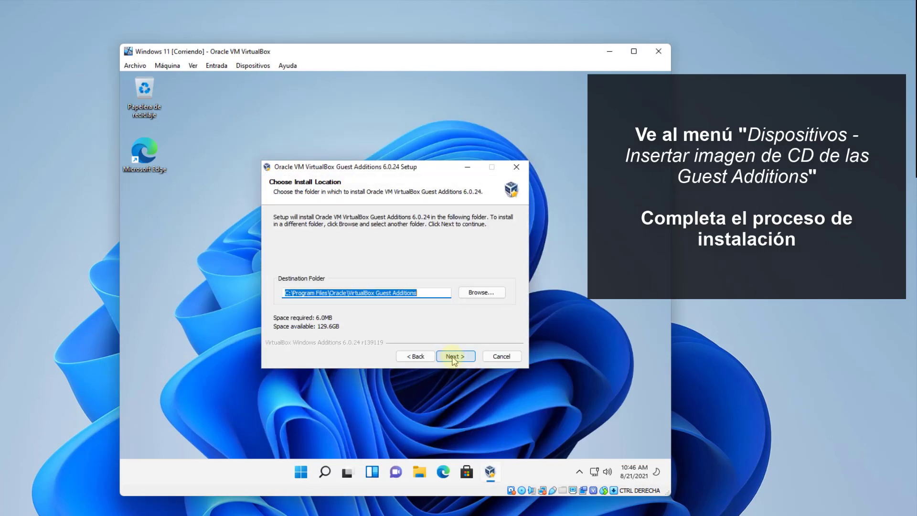
{"action": "left_click", "coordinate": [454, 359]}
{"action": "left_click", "coordinate": [455, 357]}
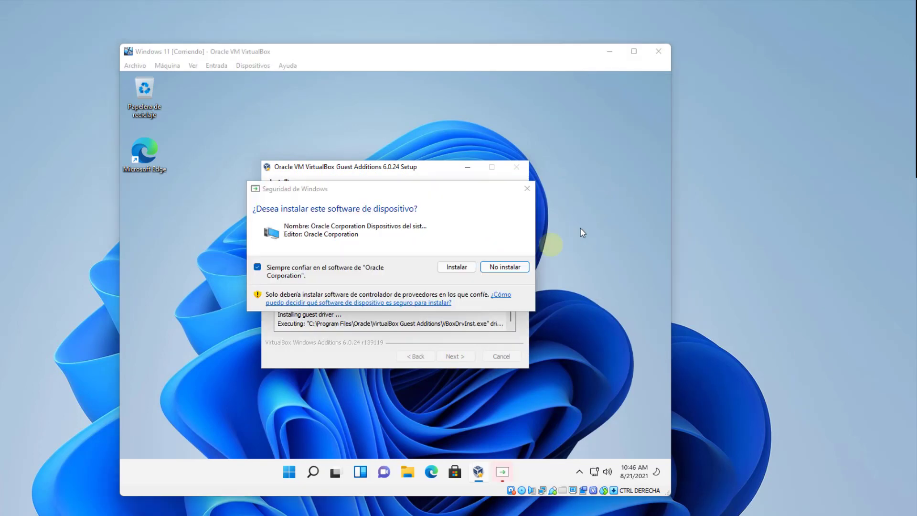
{"action": "left_click", "coordinate": [461, 266]}
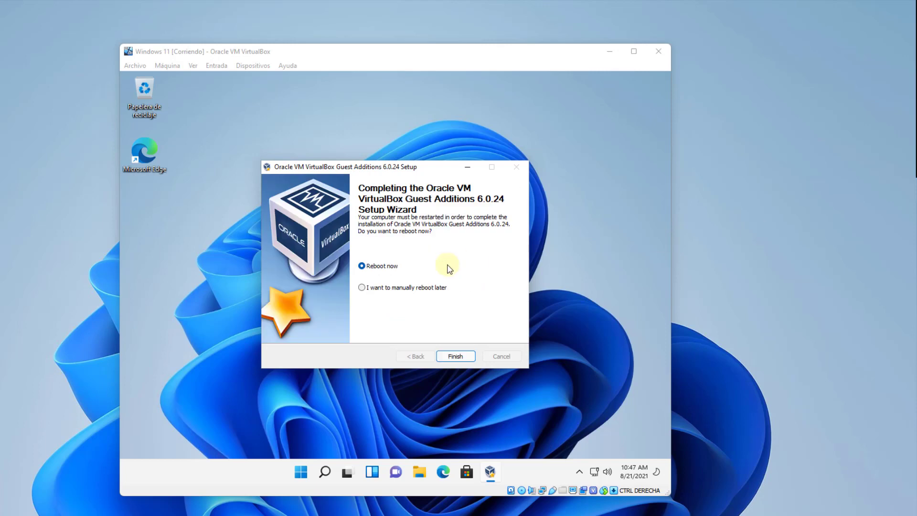
{"action": "left_click", "coordinate": [449, 355]}
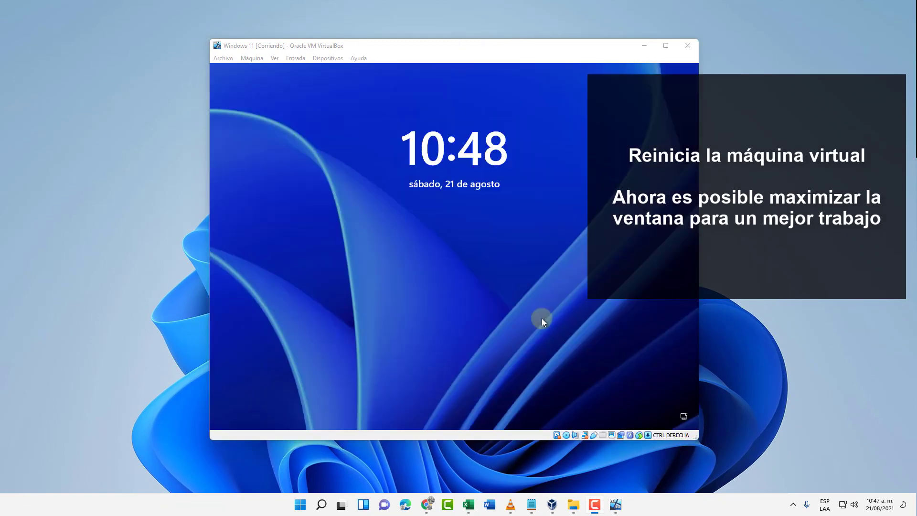
Sign in to Windows 11 with the account PIN and maximise the virtual machine window.
{"action": "left_click", "coordinate": [418, 272]}
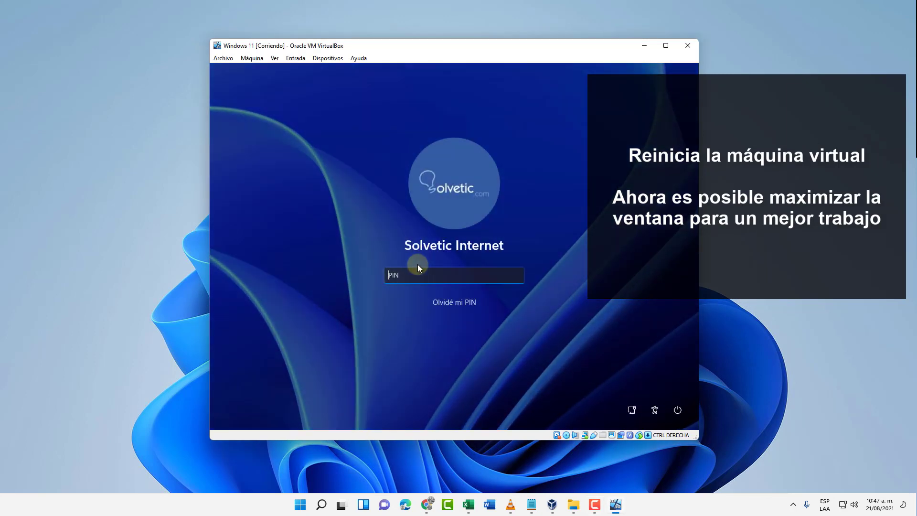
{"action": "type", "text": "****"}
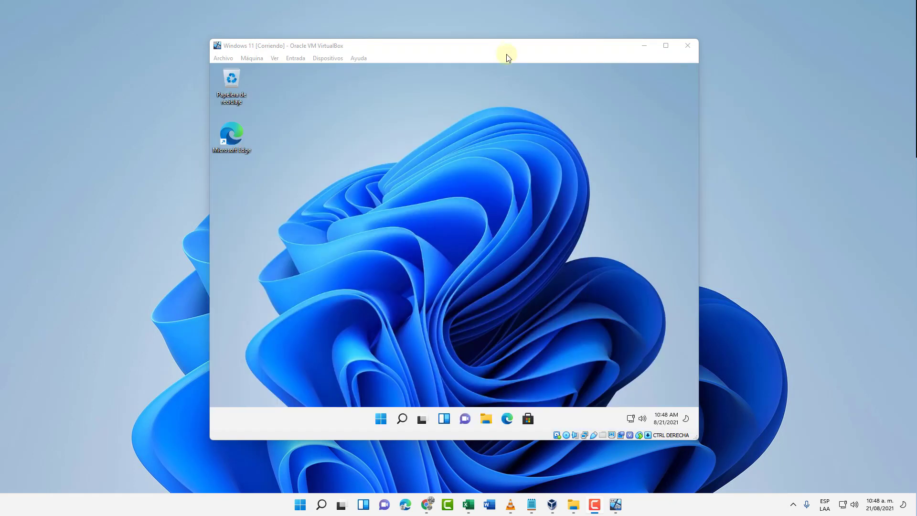
{"action": "left_click", "coordinate": [595, 56]}
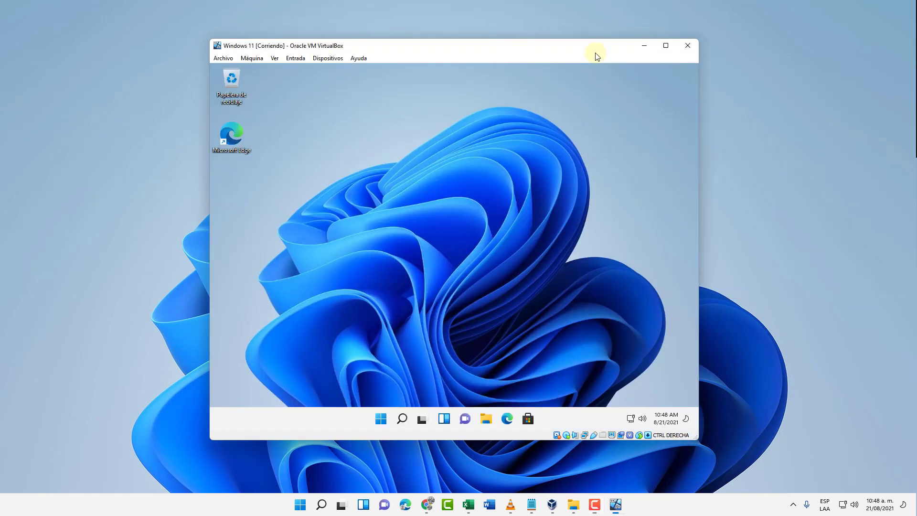
{"action": "left_click", "coordinate": [666, 46]}
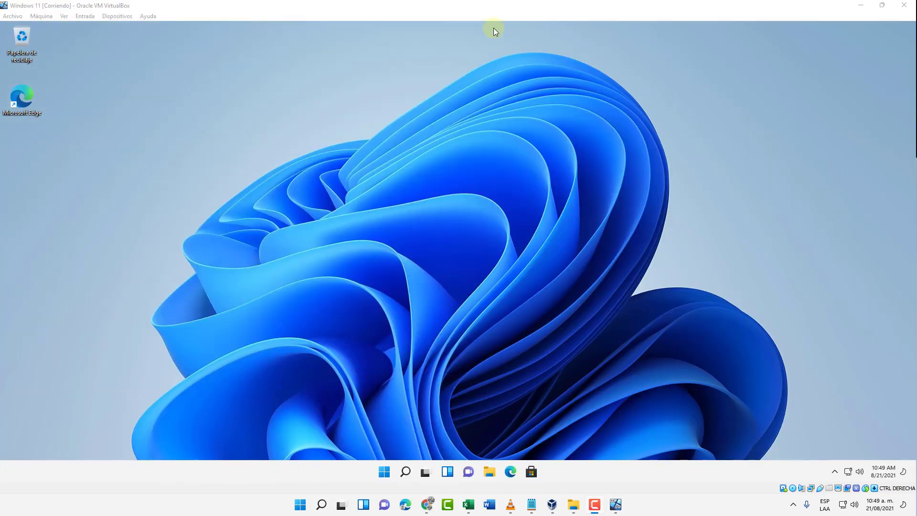
{"action": "left_click", "coordinate": [388, 4]}
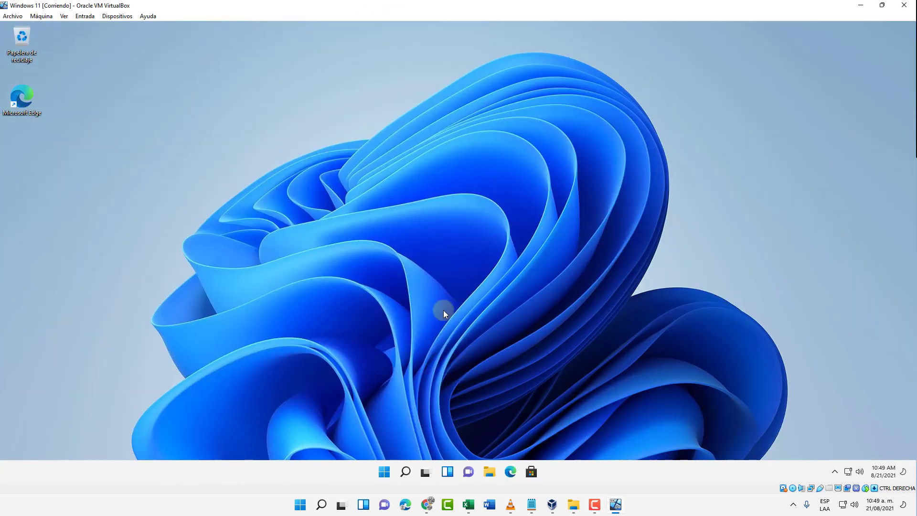
Open and close the guest's Start menu in the maximised window, and minimise the virtual machine.
{"action": "left_click", "coordinate": [385, 473]}
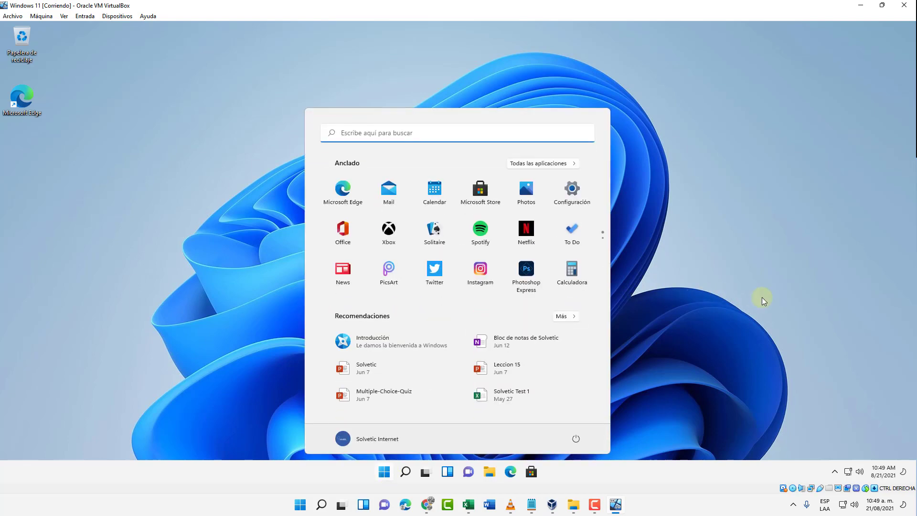
{"action": "left_click", "coordinate": [884, 25]}
{"action": "left_click", "coordinate": [861, 6]}
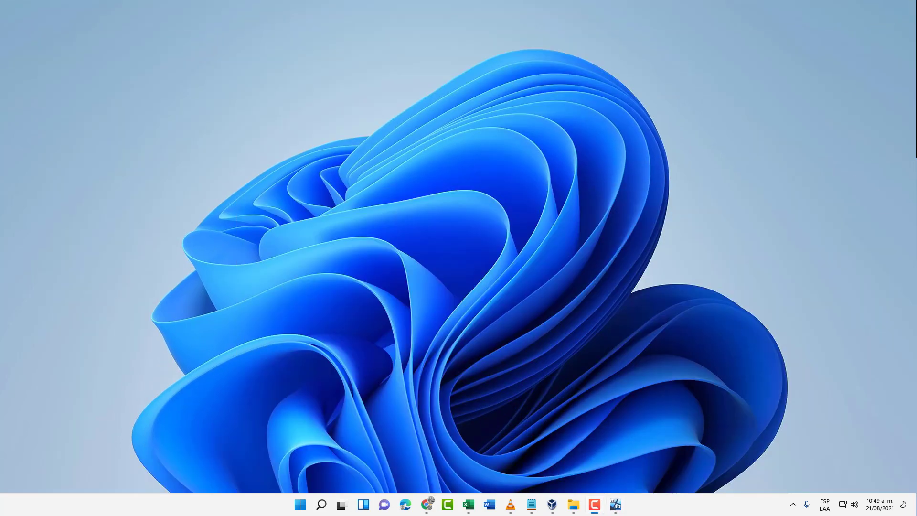